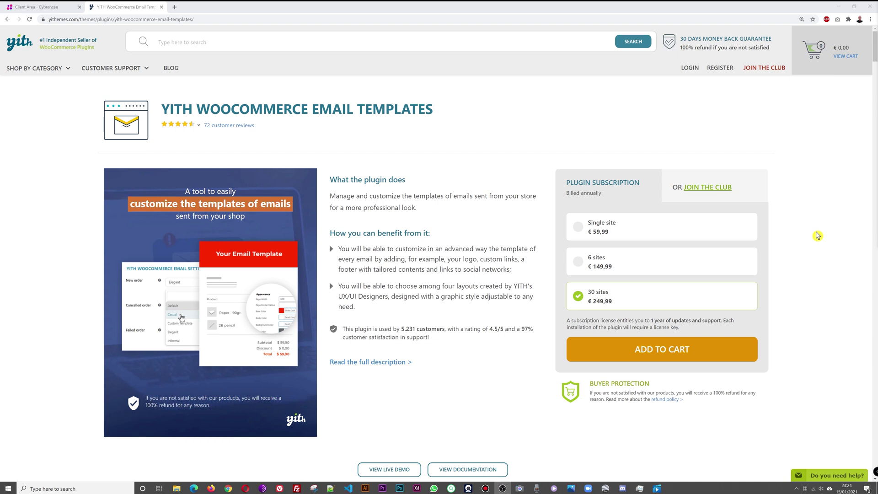
# Examine the YITH WooCommerce Email Templates overview, covering template assignment, the four layouts, colors, header menu, social network buttons and footer customization
pyautogui.scroll(-8, 411, 237)
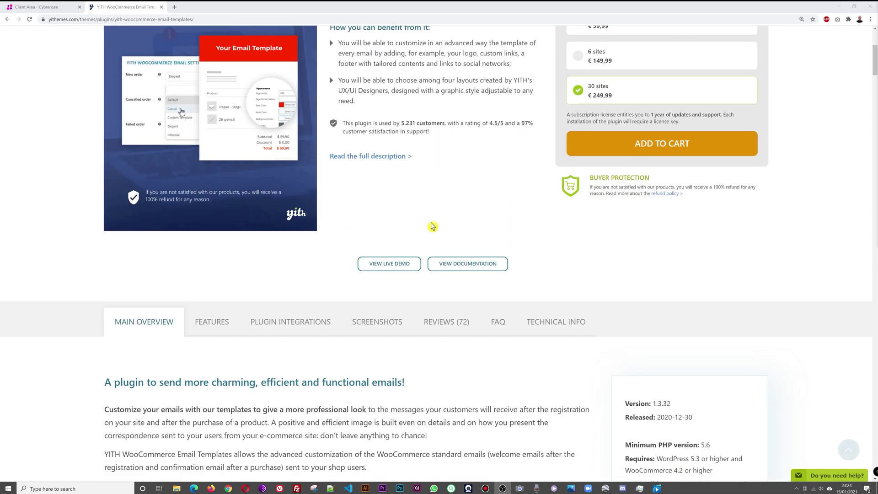
pyautogui.scroll(-10, 404, 237)
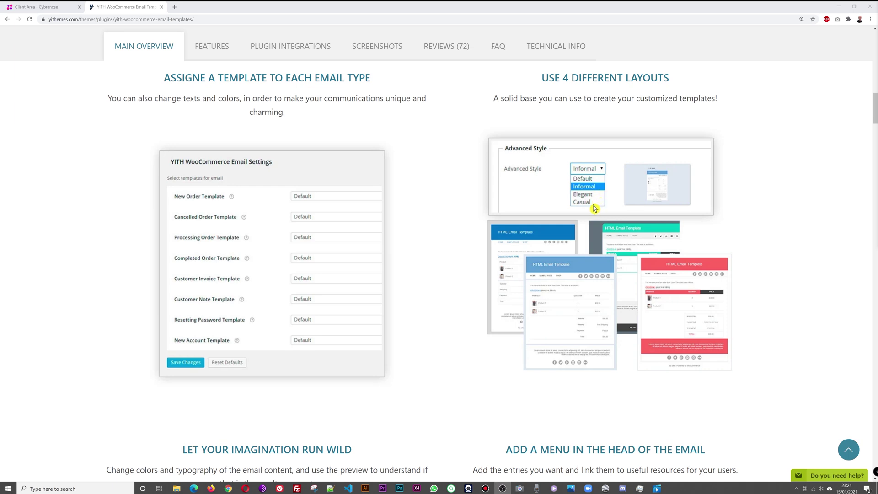
pyautogui.scroll(-6, 795, 225)
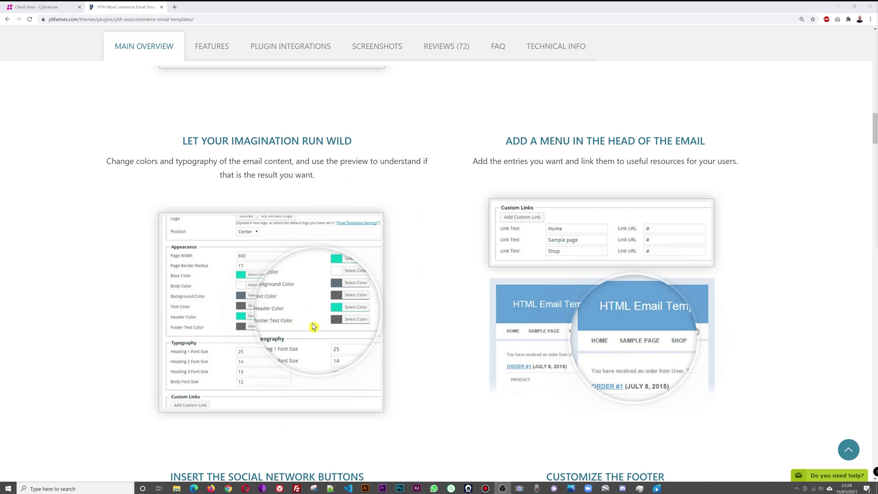
pyautogui.scroll(-1, 745, 195)
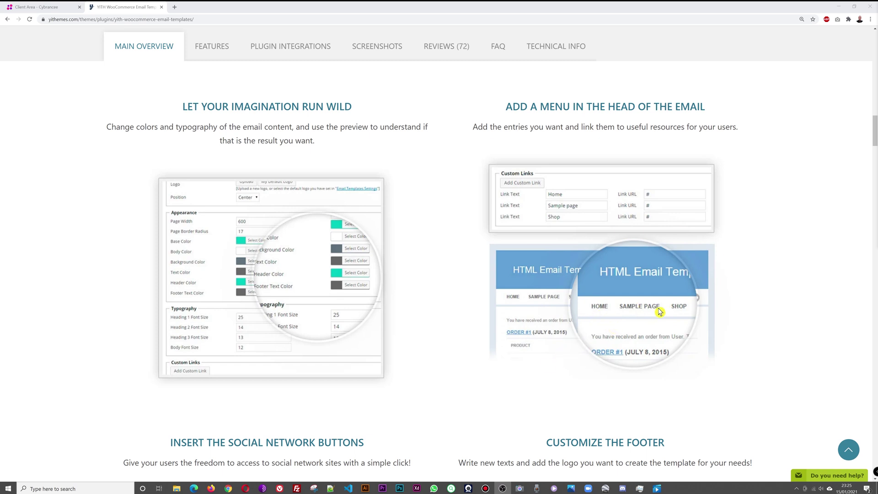
pyautogui.scroll(-6, 763, 249)
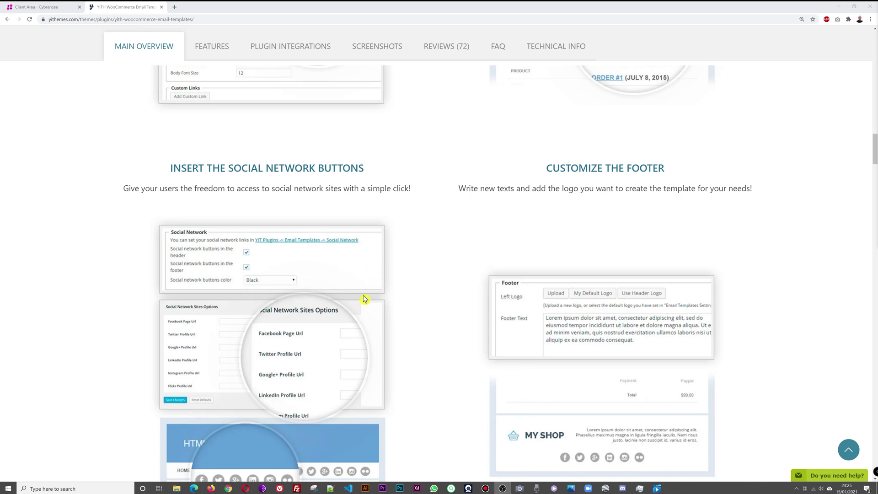
pyautogui.scroll(-2, 364, 299)
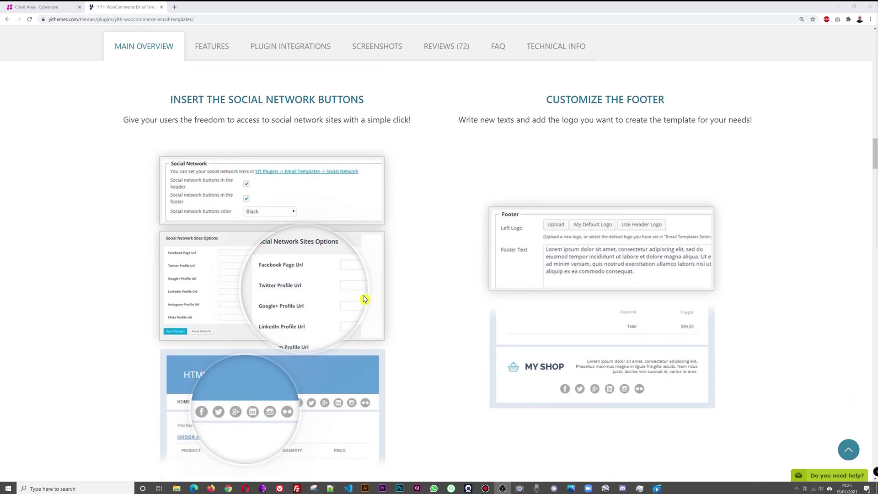
pyautogui.scroll(-1, 364, 299)
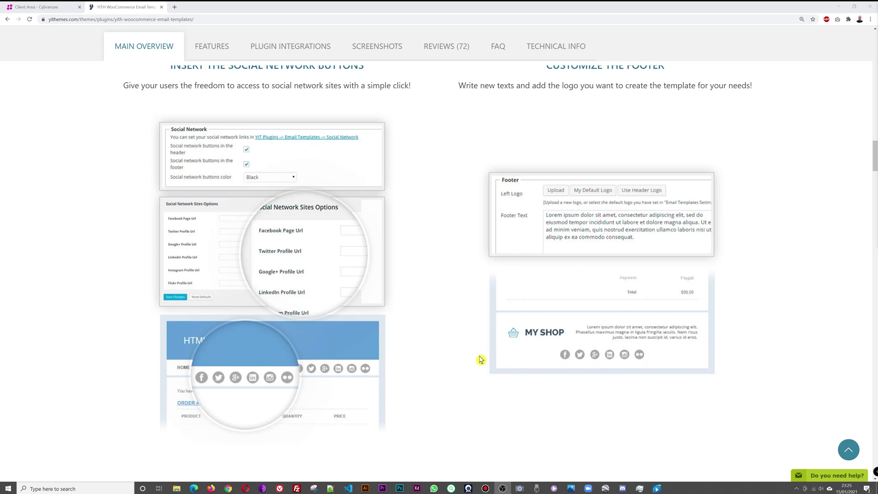
pyautogui.scroll(2, 440, 369)
pyautogui.scroll(14, 440, 368)
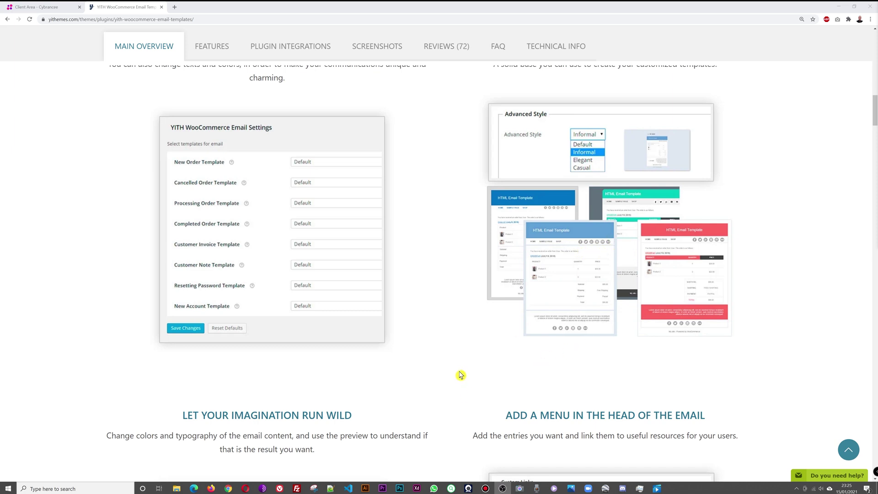
pyautogui.scroll(-4, 460, 370)
pyautogui.scroll(-13, 460, 370)
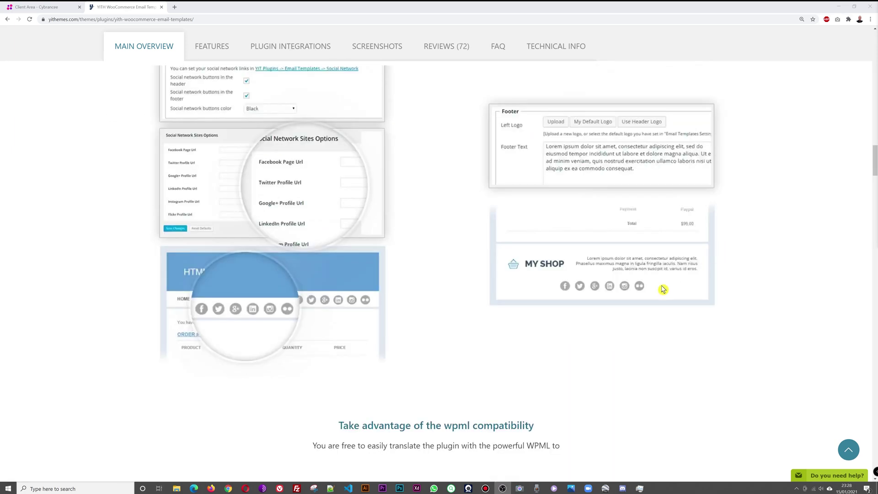
pyautogui.scroll(20, 641, 286)
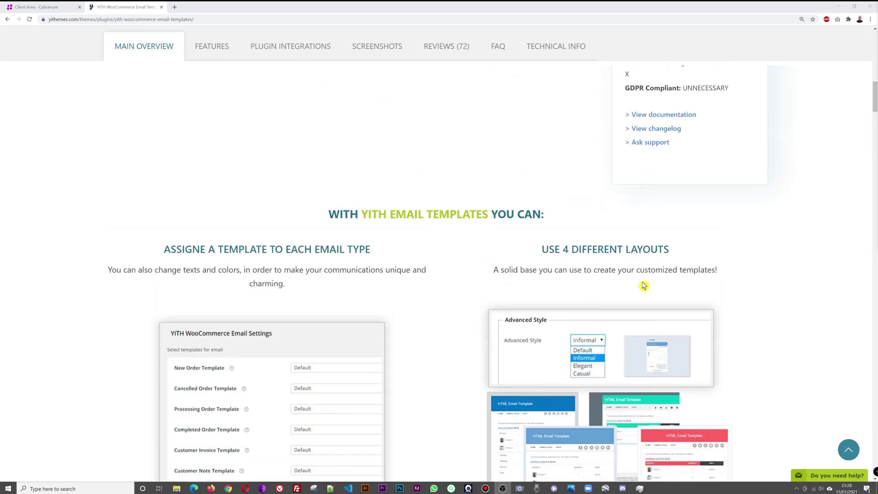
pyautogui.scroll(9, 642, 285)
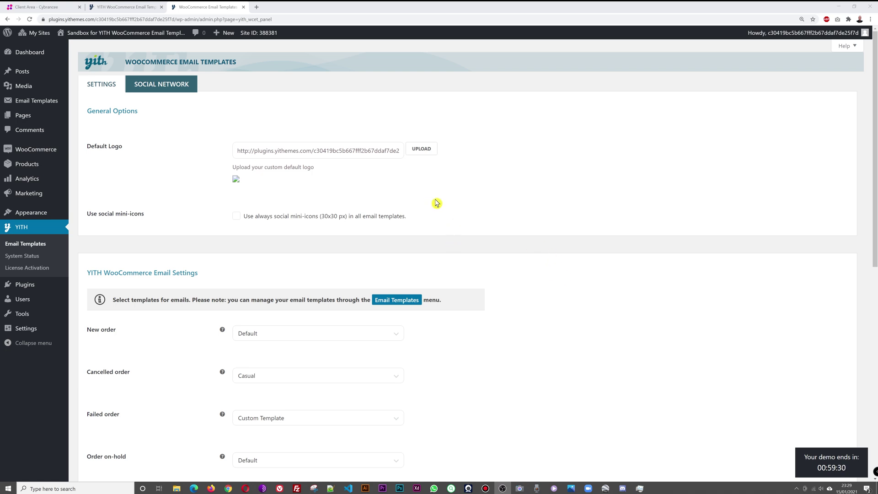
# Set the default email logo to Mr-Web-Reviews-Black-on-White.png from the media library
pyautogui.click(422, 151)
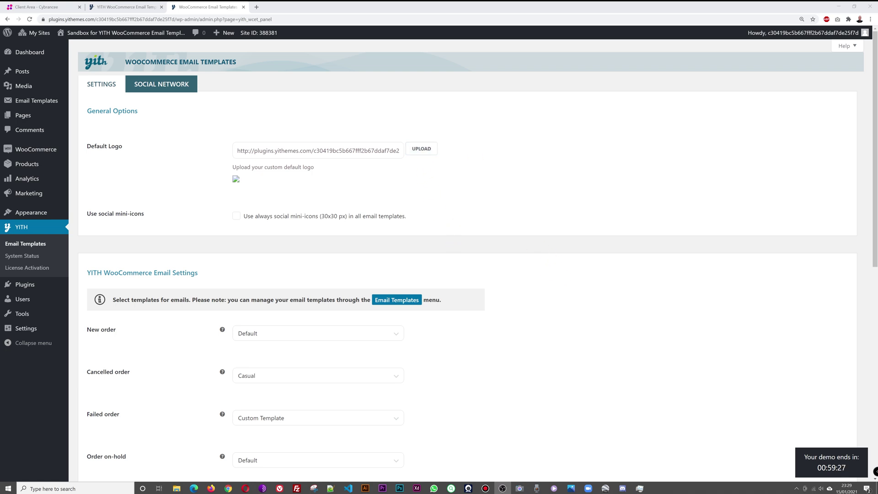
pyautogui.click(421, 150)
pyautogui.click(60, 150)
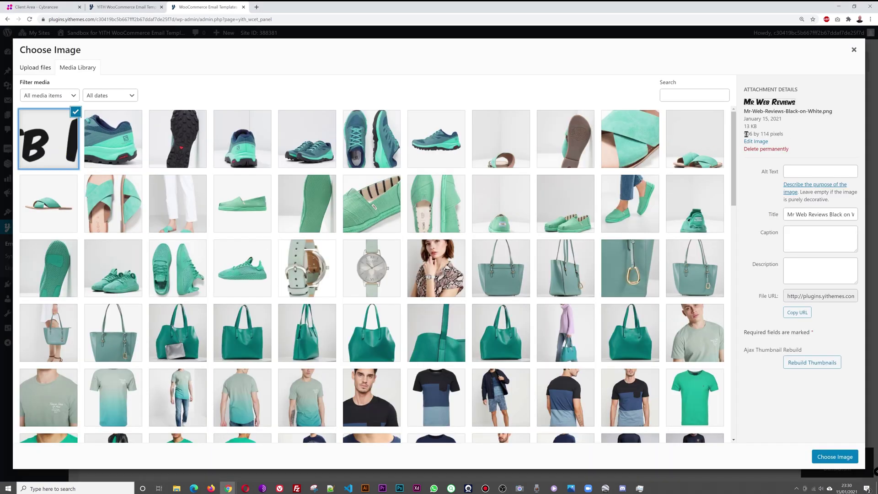
pyautogui.click(821, 458)
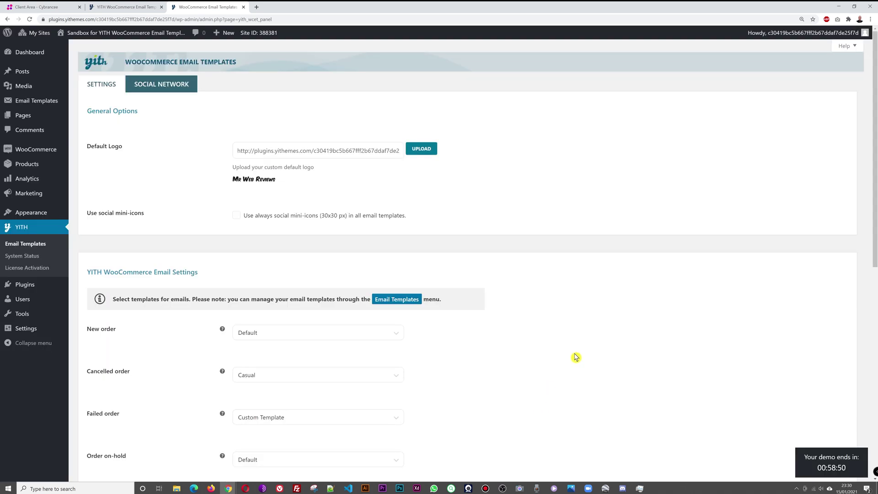
# Look over the email types in the YITH WooCommerce Email Settings and set the New order template to Casual
pyautogui.scroll(-3, 582, 345)
pyautogui.scroll(-5, 582, 344)
pyautogui.scroll(4, 582, 345)
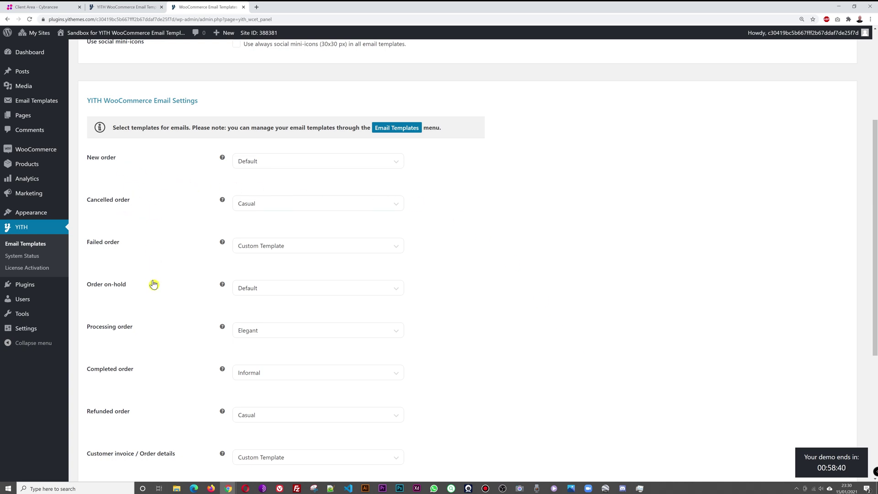
pyautogui.scroll(-1, 151, 240)
pyautogui.scroll(-4, 149, 247)
pyautogui.scroll(5, 147, 251)
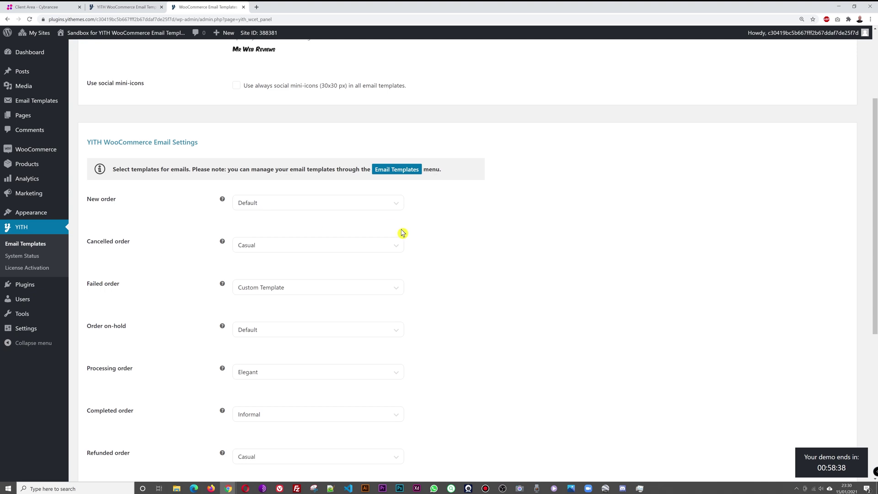
pyautogui.click(398, 204)
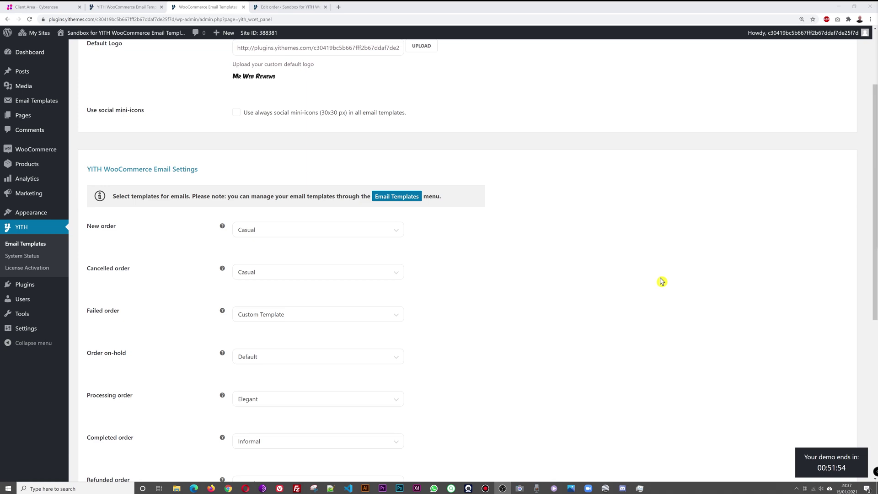
# Choose the Default template for the Customer invoice / Order details email and save the plugin settings
pyautogui.scroll(-2, 638, 274)
pyautogui.scroll(-2, 636, 274)
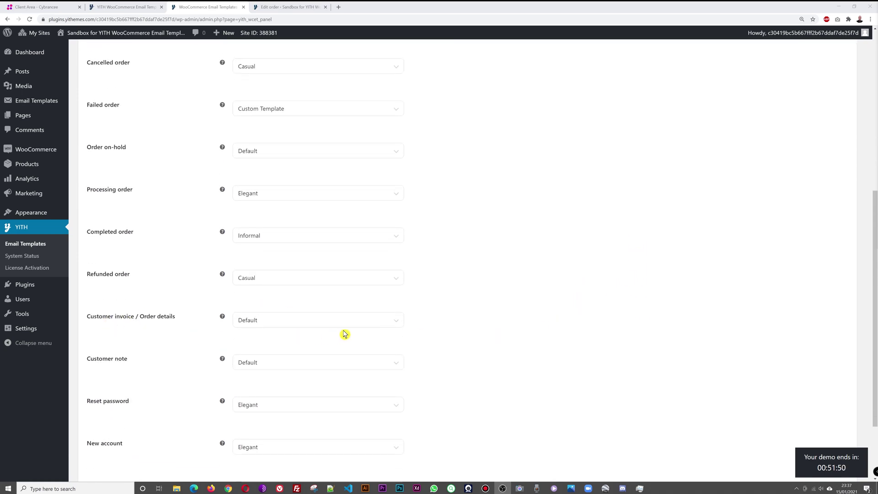
pyautogui.click(392, 322)
pyautogui.click(269, 362)
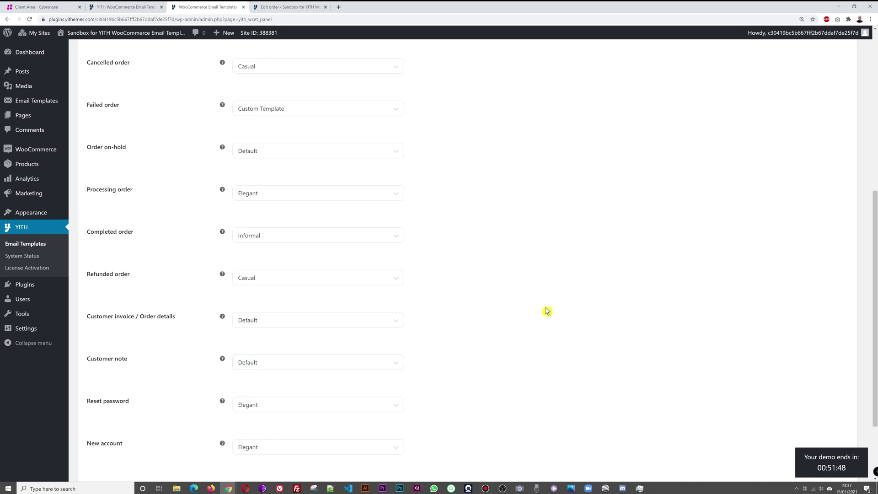
pyautogui.scroll(-2, 544, 313)
pyautogui.click(101, 439)
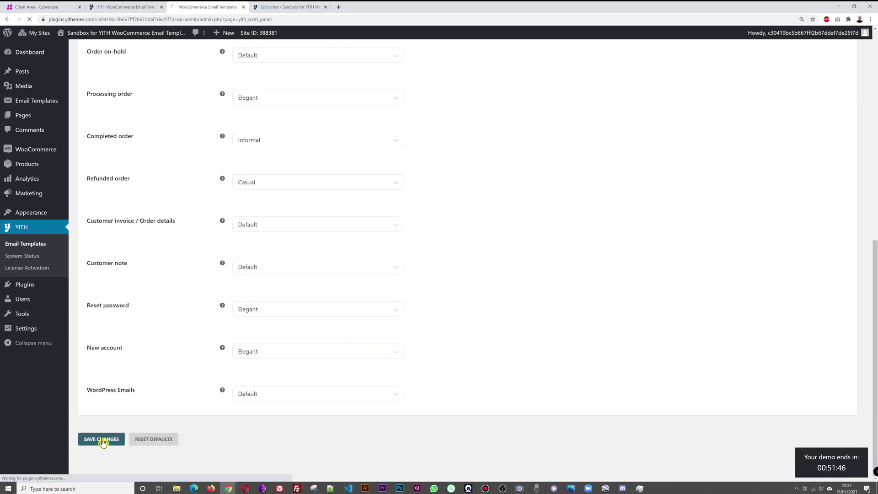
# Open the on-hold order from the WooCommerce orders list and email its invoice / order details to the customer
pyautogui.click(293, 7)
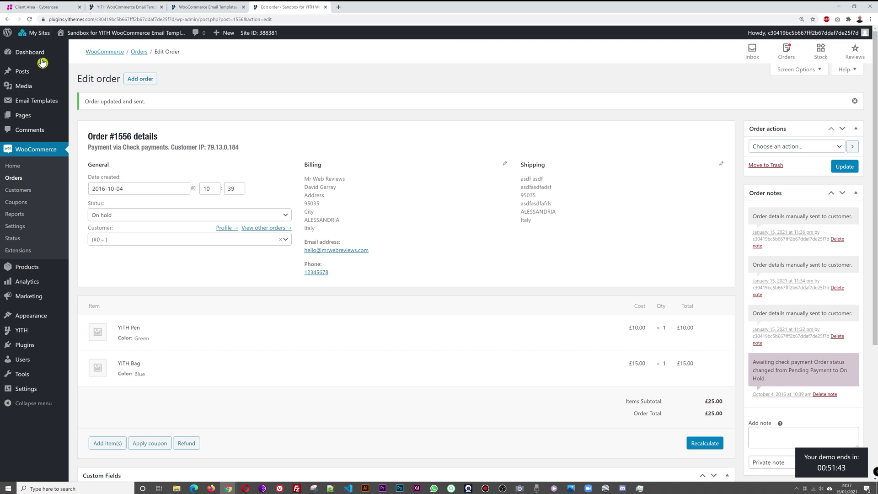
pyautogui.click(18, 178)
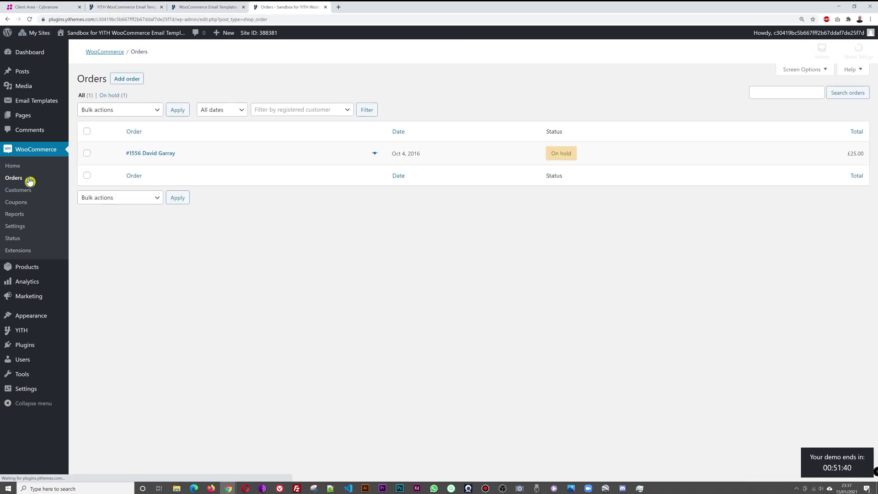
pyautogui.click(167, 156)
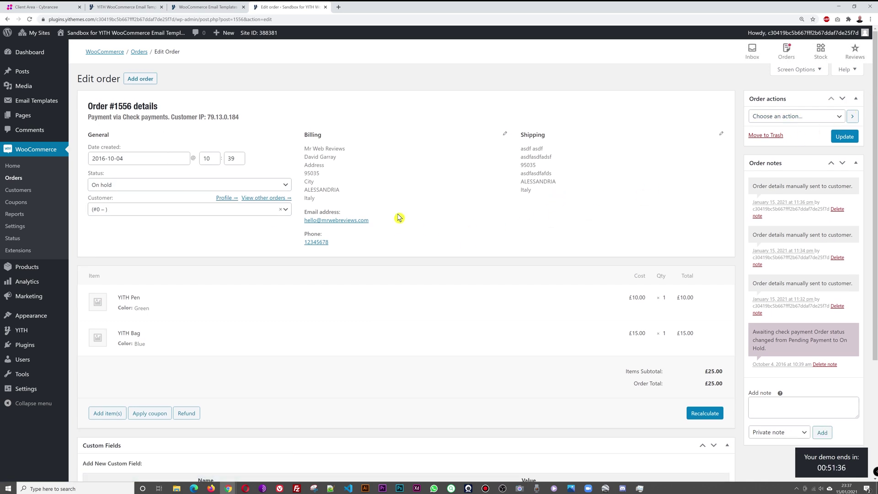
pyautogui.click(837, 119)
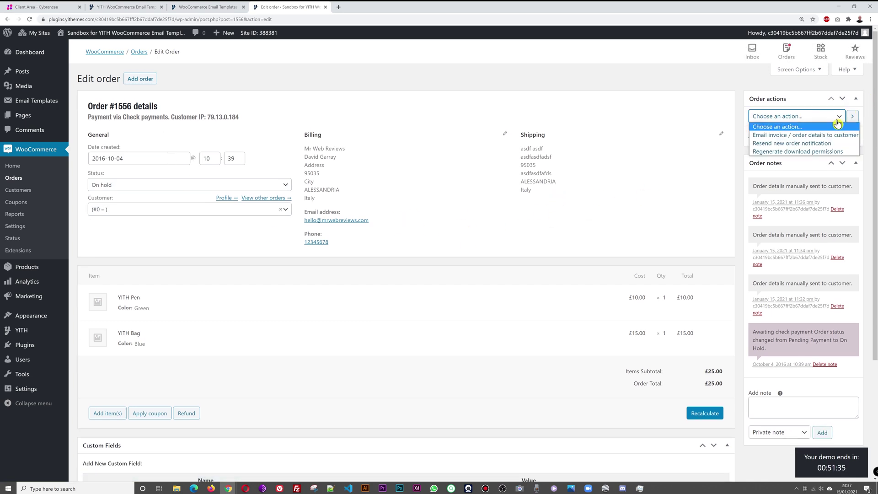
pyautogui.click(790, 136)
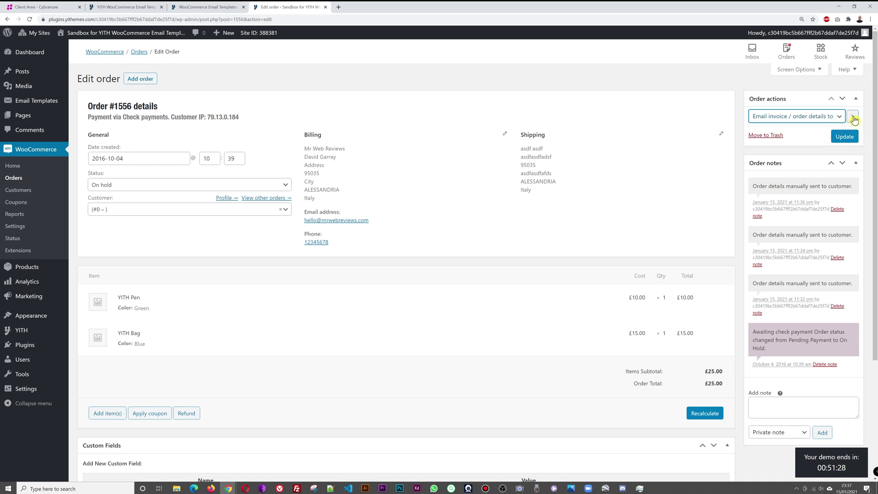
pyautogui.click(853, 117)
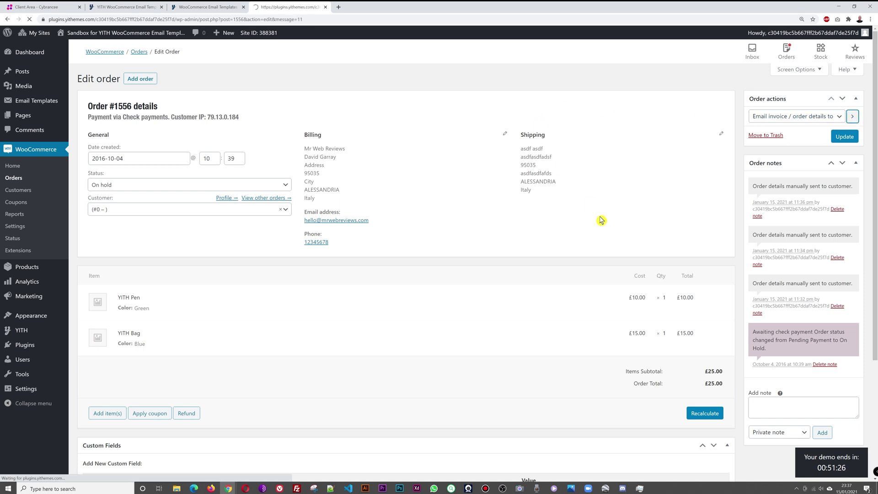
# Set the Customer invoice / Order details email template to Casual and save the plugin settings
pyautogui.click(215, 6)
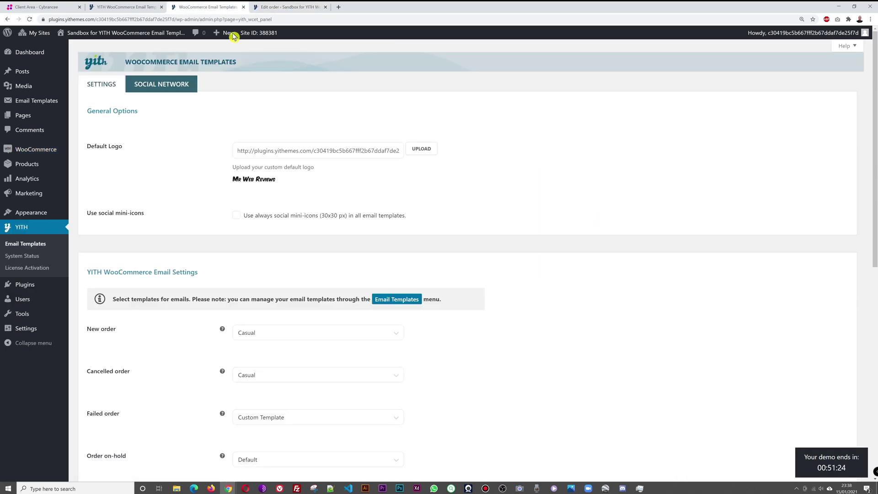
pyautogui.scroll(-7, 525, 364)
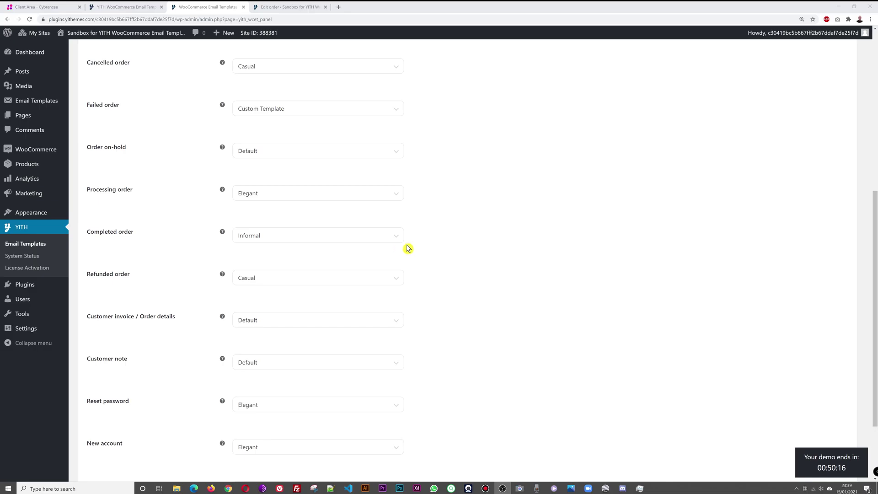
pyautogui.click(402, 323)
pyautogui.click(323, 374)
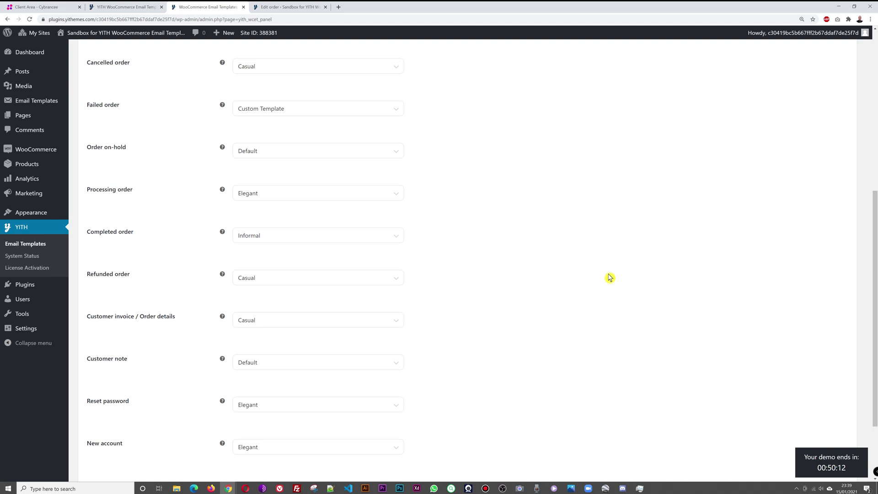
pyautogui.scroll(-2, 609, 278)
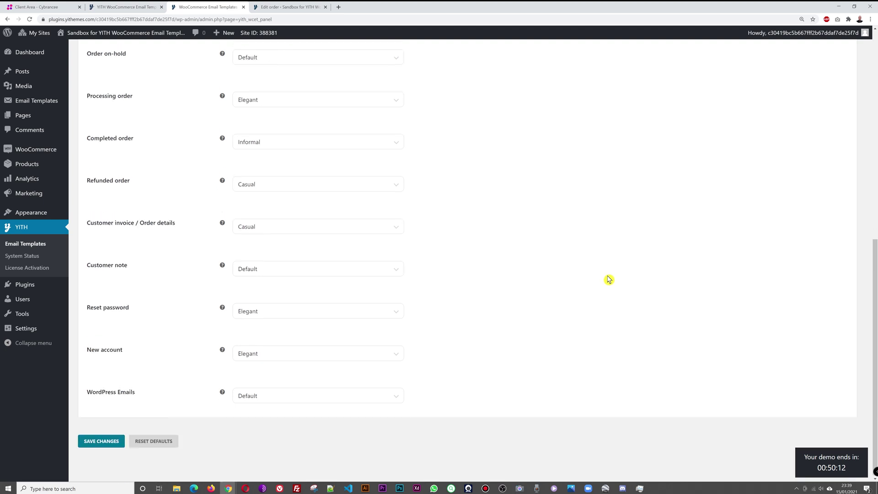
pyautogui.click(111, 437)
# Reload the order and email its invoice / order details to the customer again, then view the received email down to its footer
pyautogui.click(289, 7)
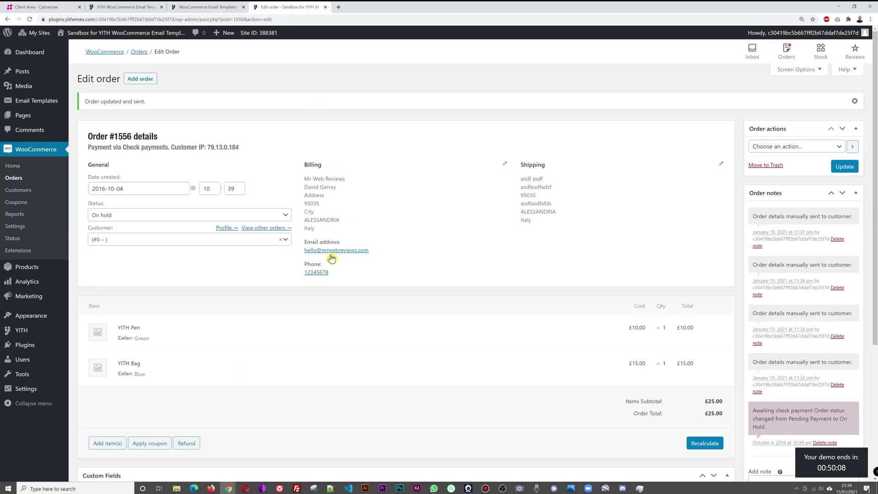
pyautogui.click(30, 19)
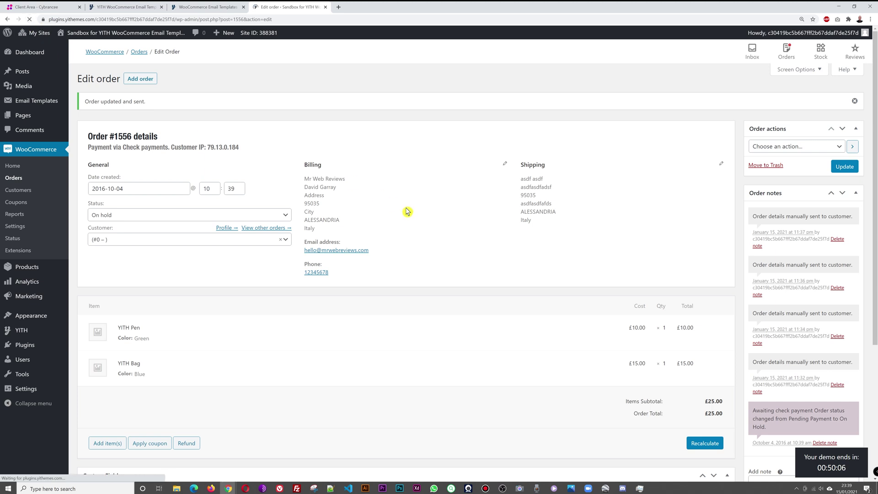
pyautogui.click(829, 117)
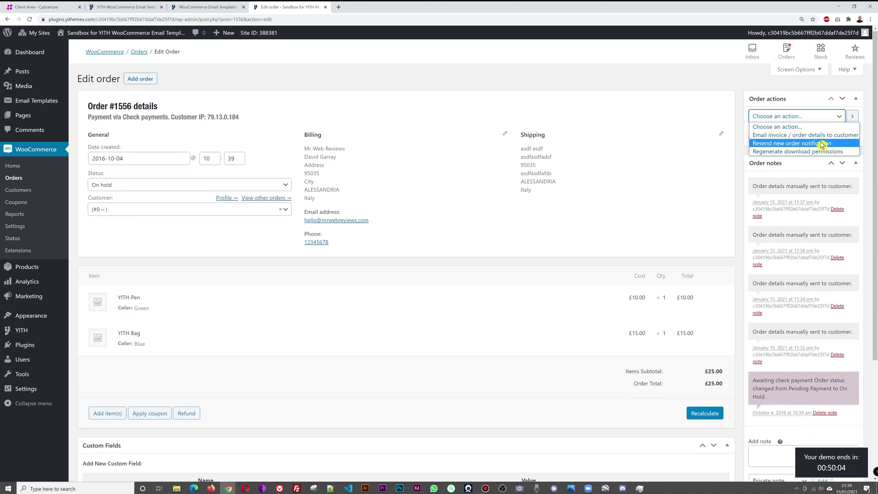
pyautogui.click(821, 136)
pyautogui.click(853, 118)
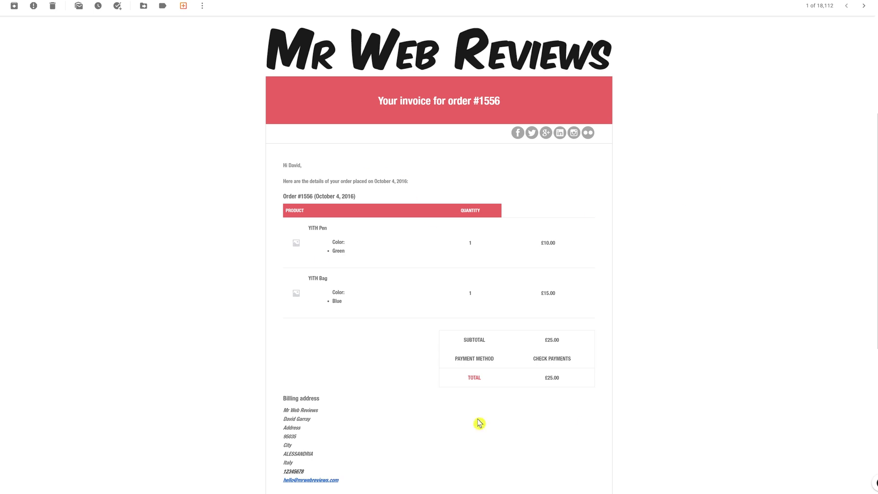
pyautogui.scroll(-3, 674, 283)
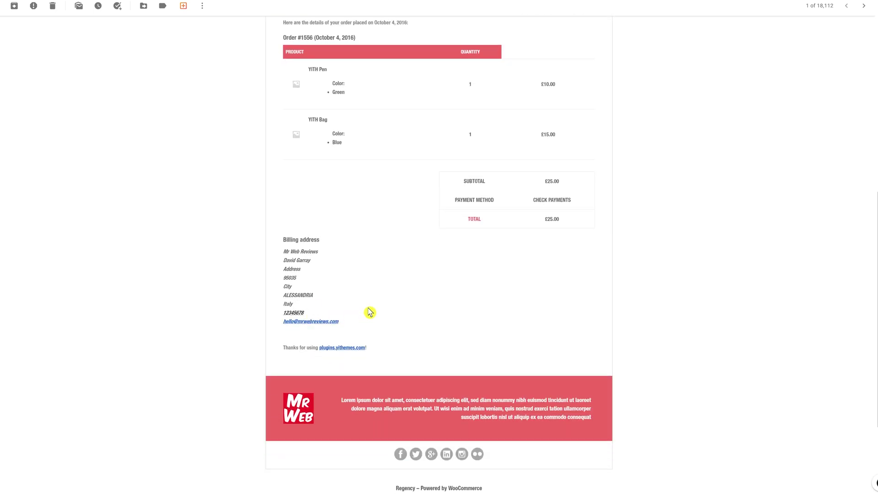
# Set the Refunded order email template to Elegant and save the plugin settings
pyautogui.scroll(-1, 370, 312)
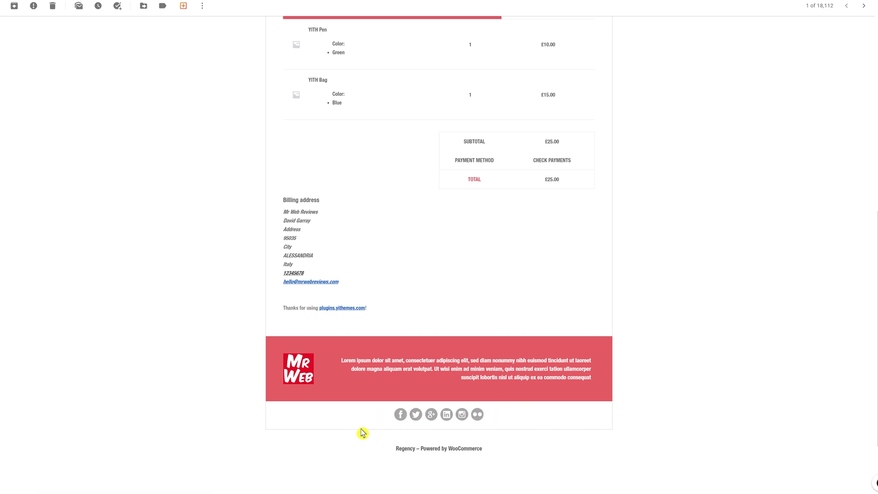
pyautogui.scroll(2, 670, 311)
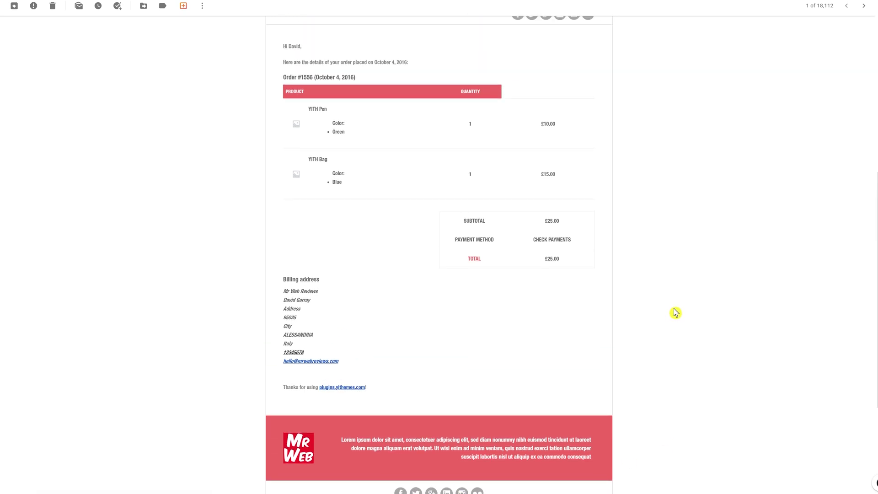
pyautogui.scroll(3, 675, 313)
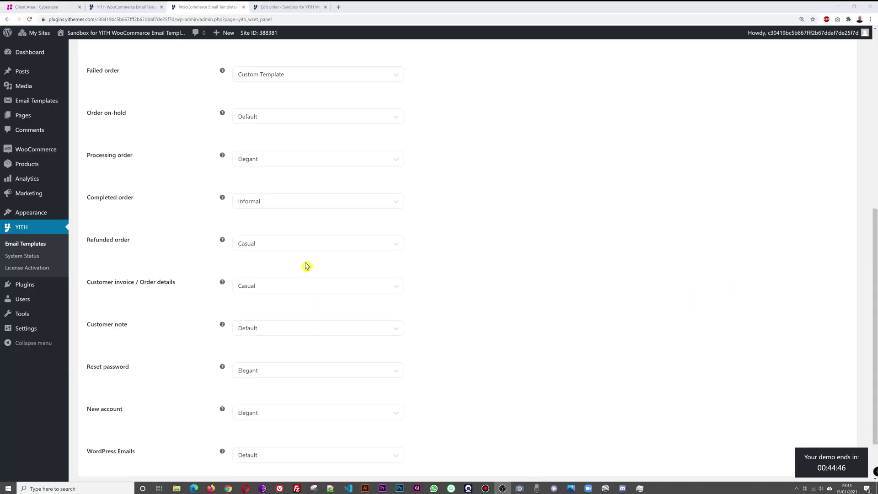
pyautogui.click(308, 247)
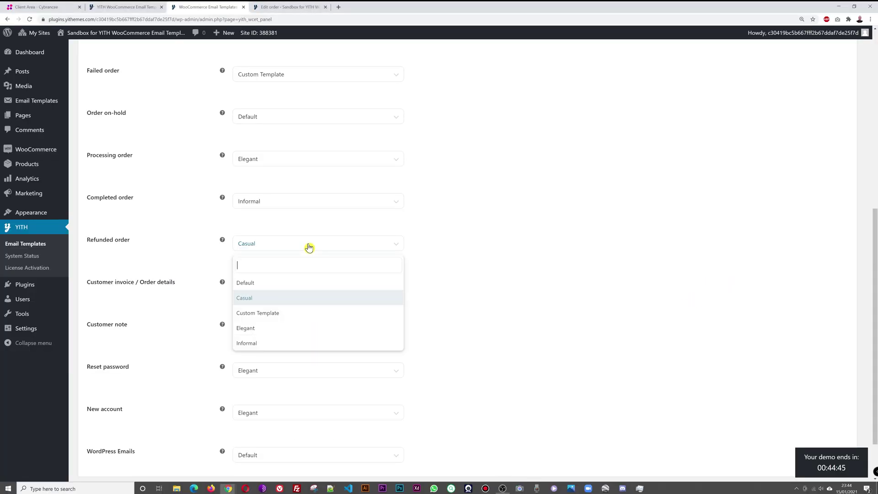
pyautogui.click(272, 328)
pyautogui.scroll(-2, 522, 320)
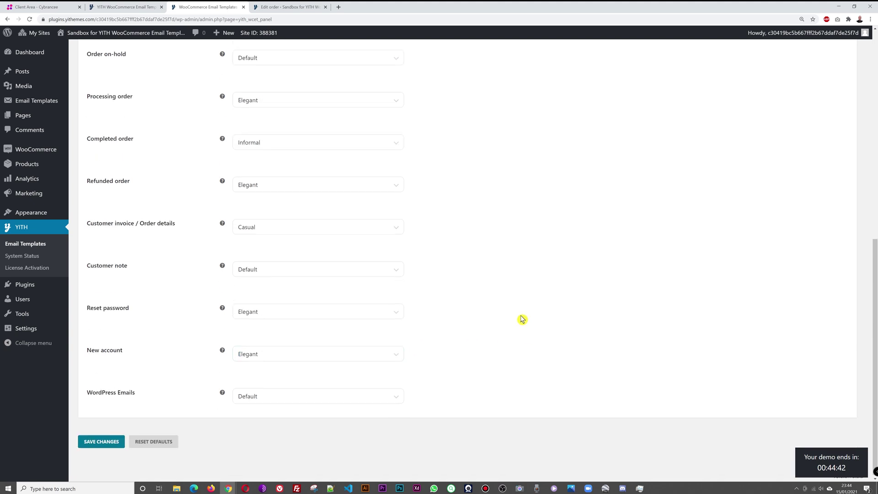
pyautogui.click(105, 440)
# Reload the order, email its invoice / order details to the customer and look through the received email from header to footer
pyautogui.click(275, 8)
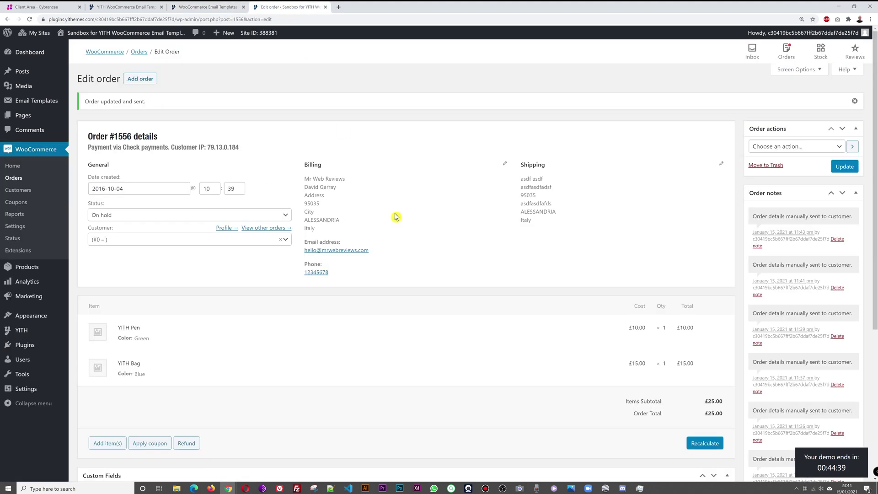
pyautogui.press('F5')
pyautogui.click(818, 116)
pyautogui.click(823, 135)
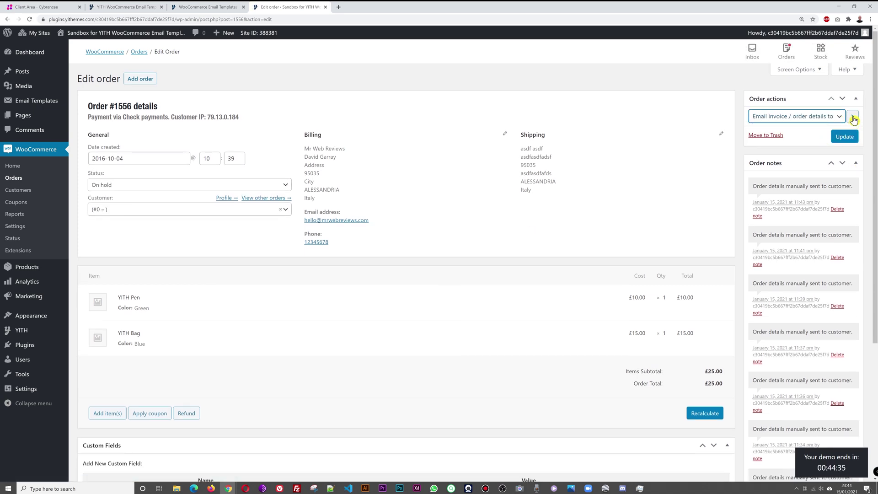
pyautogui.click(852, 117)
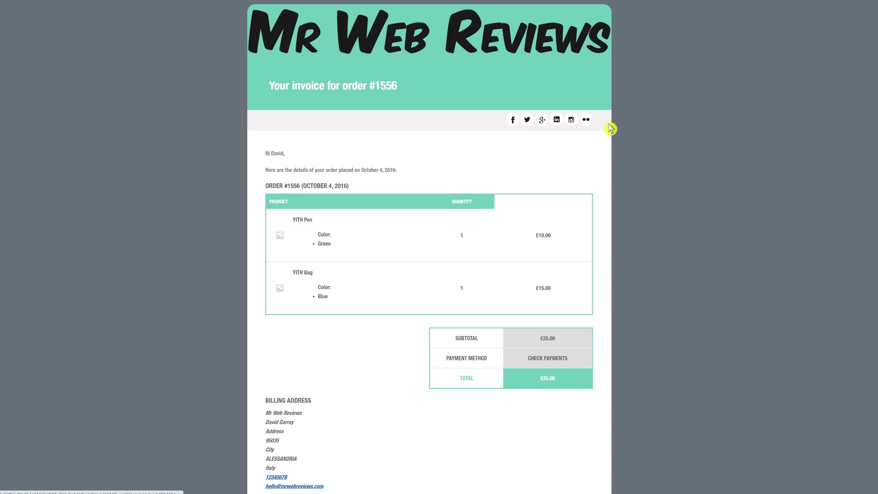
pyautogui.scroll(-1, 725, 198)
pyautogui.scroll(-5, 642, 302)
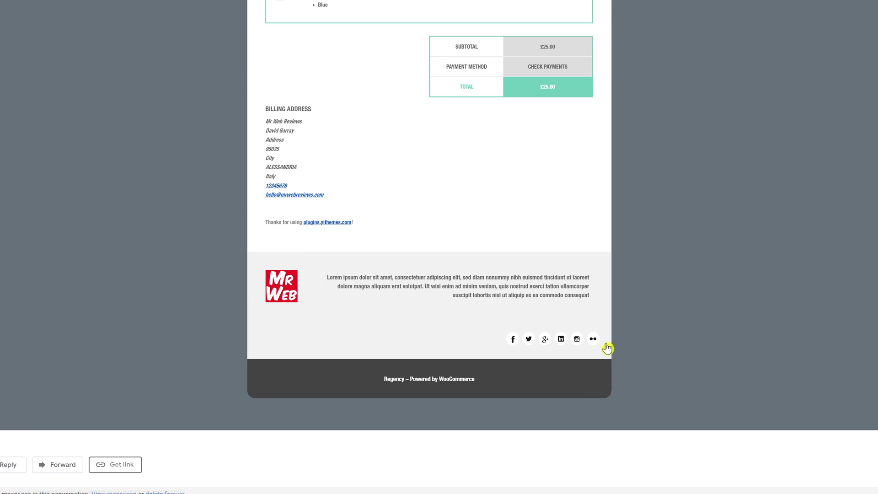
pyautogui.scroll(6, 709, 354)
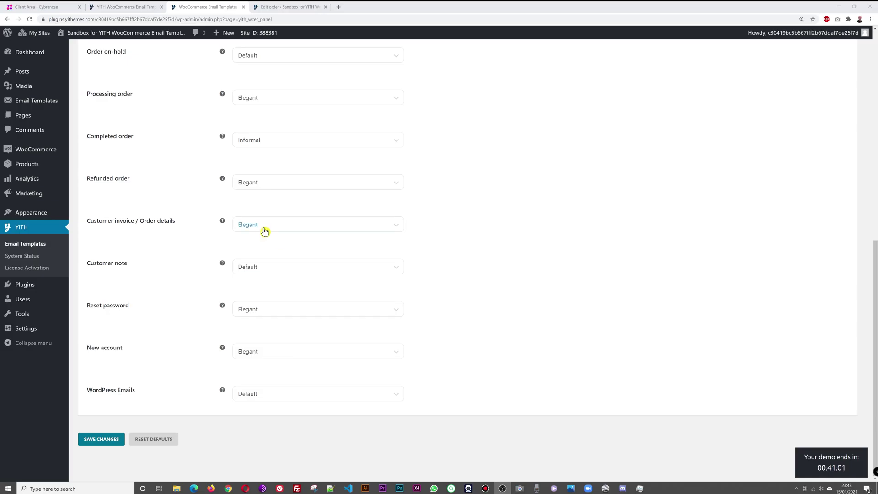
# Set the Customer invoice / Order details email template to Informal and save the plugin settings
pyautogui.click(264, 231)
pyautogui.click(280, 323)
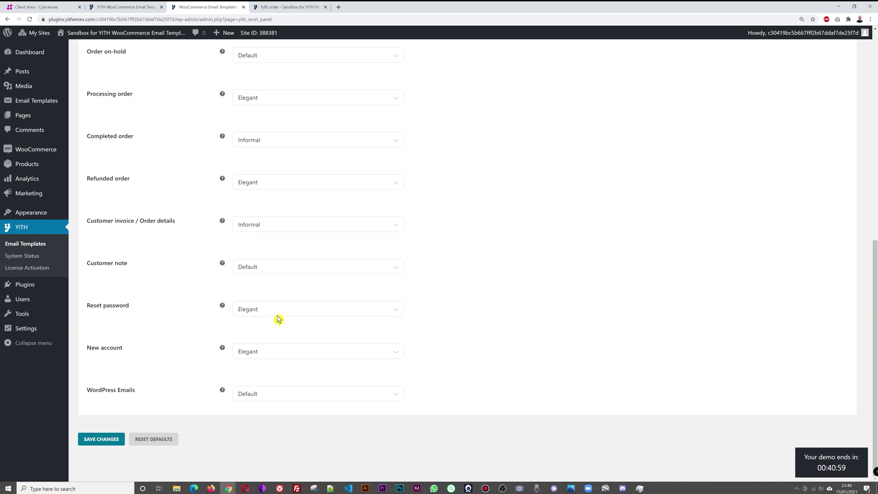
pyautogui.click(110, 441)
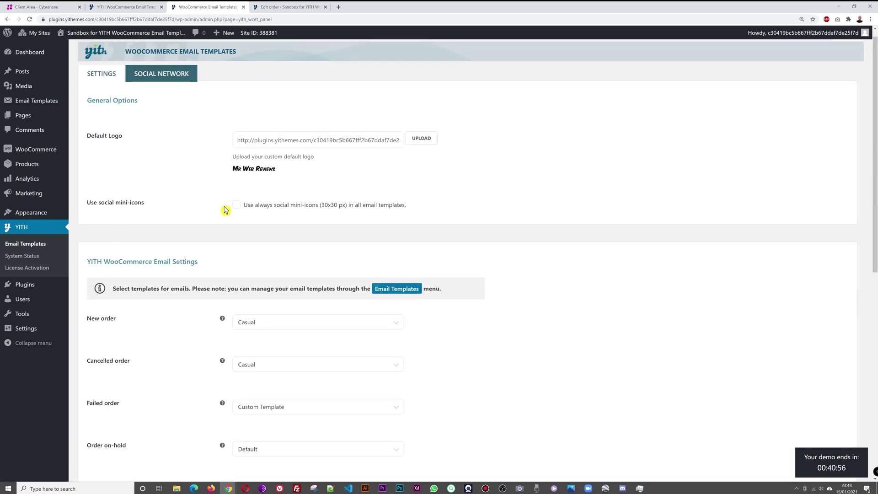
# Reload the order, resend its invoice / order details to the customer and examine how the Informal template renders in the received email
pyautogui.hotkey('ctrl', 'Tab')
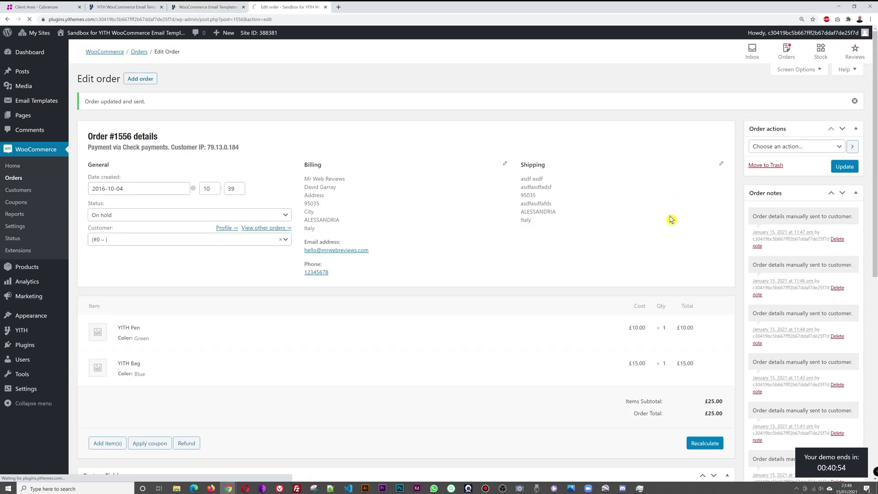
pyautogui.press('F5')
pyautogui.click(837, 117)
pyautogui.click(762, 132)
pyautogui.click(853, 117)
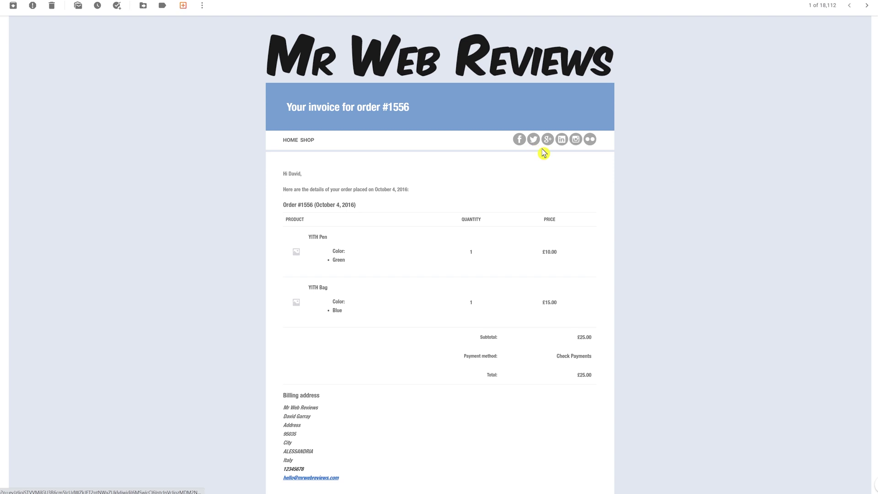
pyautogui.scroll(-5, 708, 221)
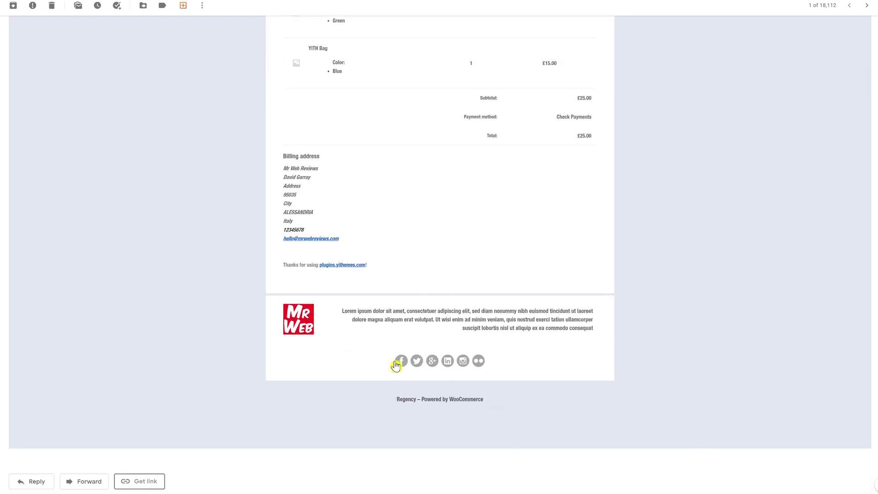
pyautogui.scroll(5, 717, 349)
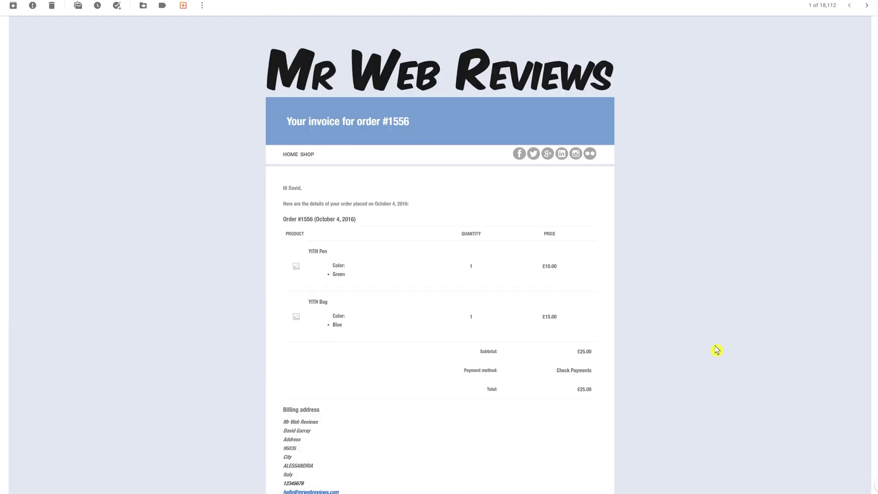
pyautogui.scroll(2, 717, 349)
pyautogui.scroll(-2, 704, 352)
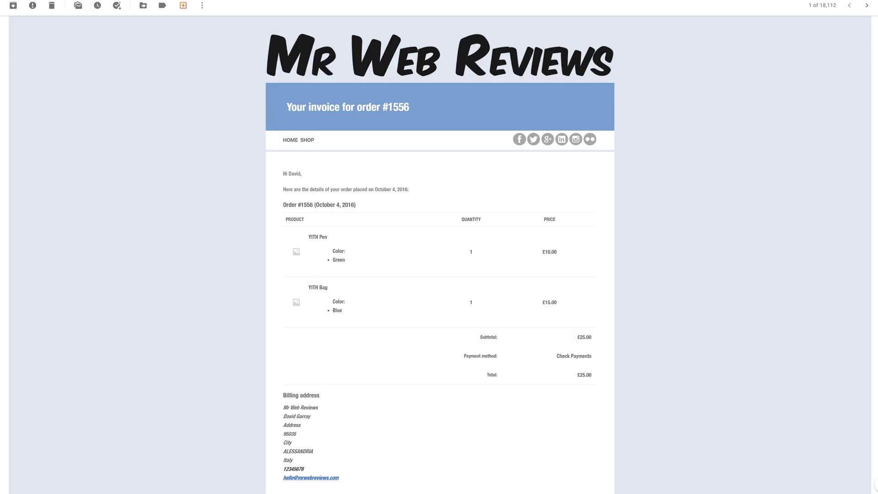
# Set the Customer invoice / Order details email template to Custom Template and save the plugin settings
pyautogui.scroll(-6, 503, 294)
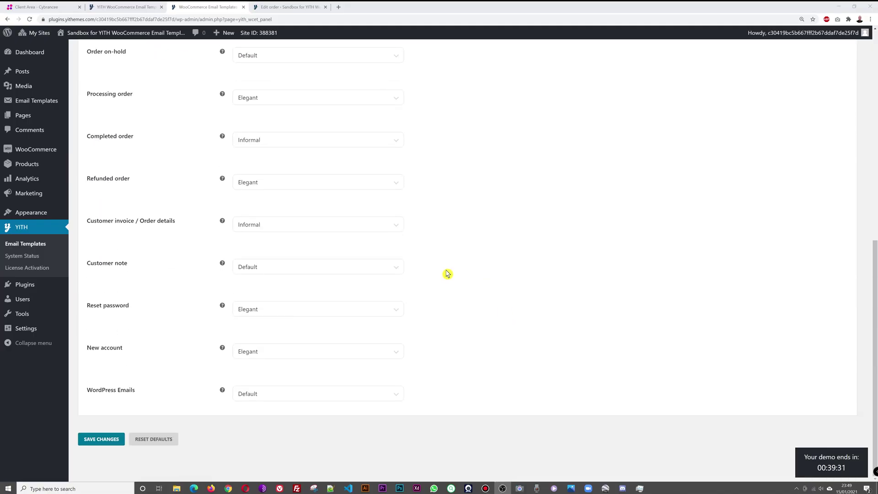
pyautogui.click(366, 226)
pyautogui.click(295, 295)
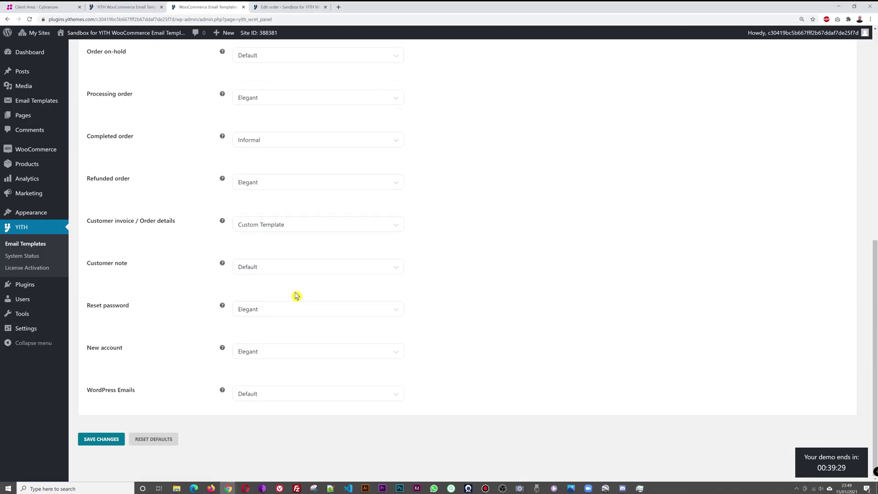
pyautogui.click(114, 446)
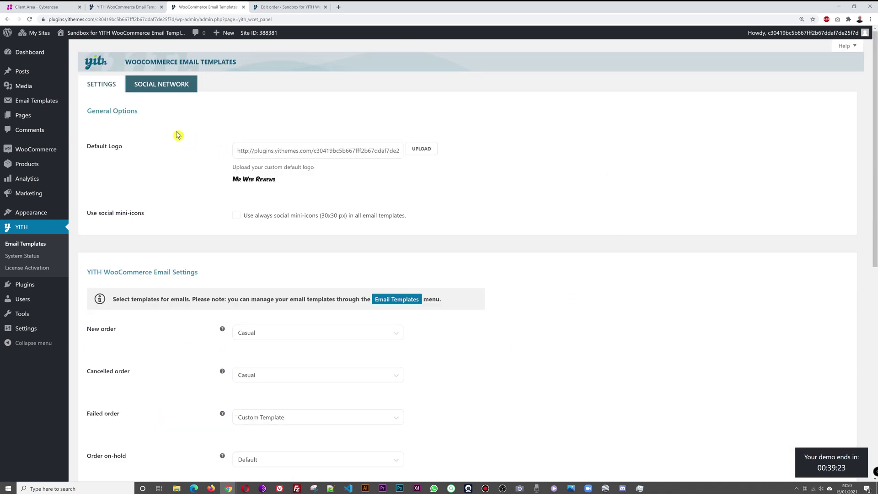
# Open Custom Template from all email templates and set its header logo to Mr-Web-Reviews-Black-on-White.png from the media library
pyautogui.moveTo(27, 102)
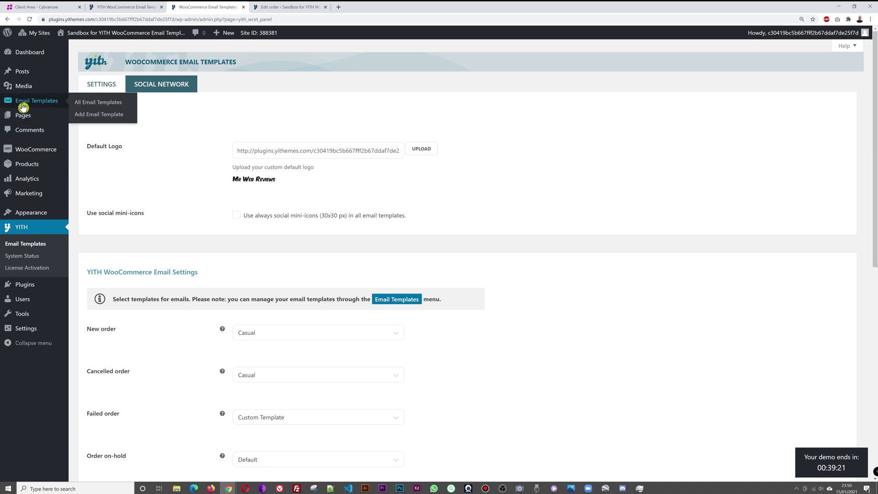
pyautogui.click(82, 105)
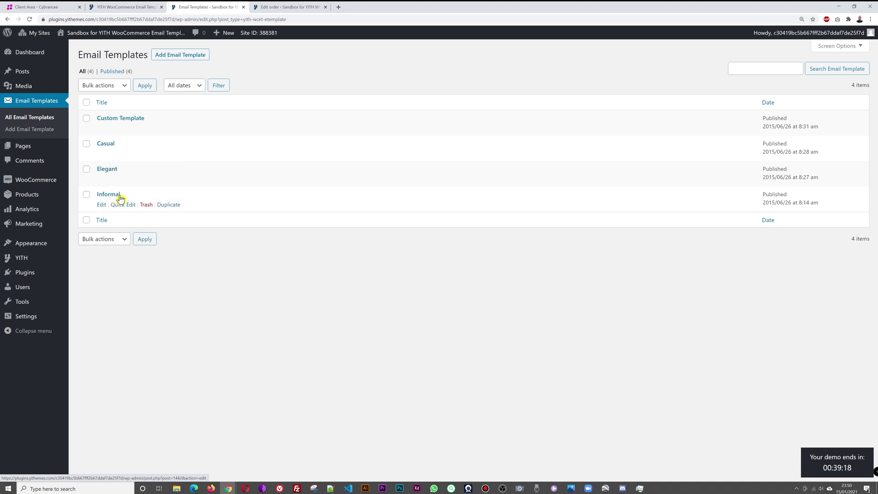
pyautogui.click(130, 117)
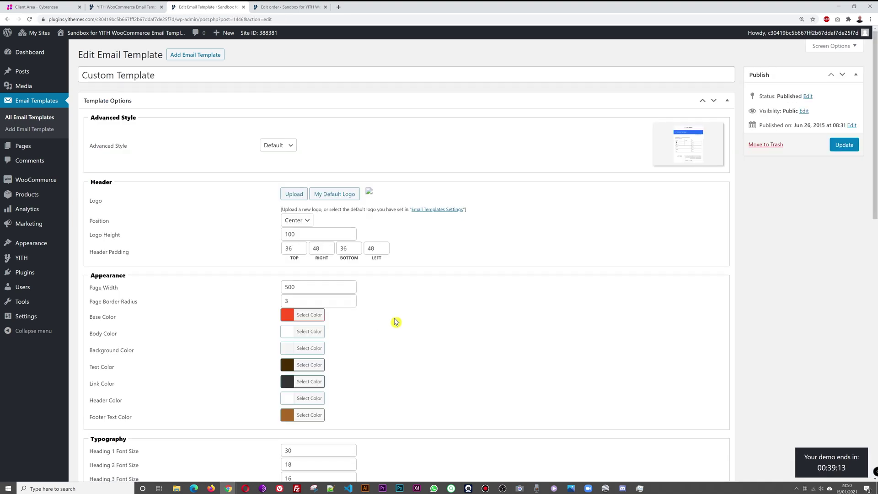
pyautogui.click(296, 195)
pyautogui.click(134, 150)
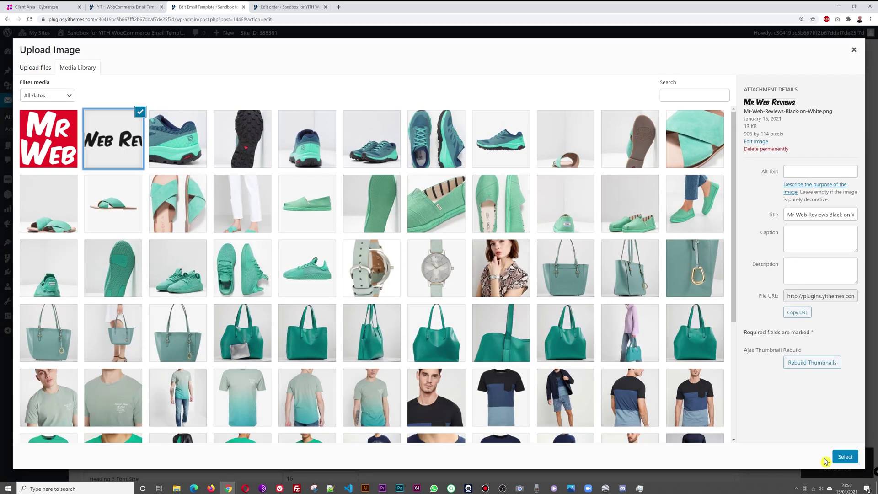
pyautogui.click(842, 456)
# Set the template's left footer logo to the red Mr Web image from the media library
pyautogui.scroll(-3, 521, 275)
pyautogui.scroll(-8, 516, 242)
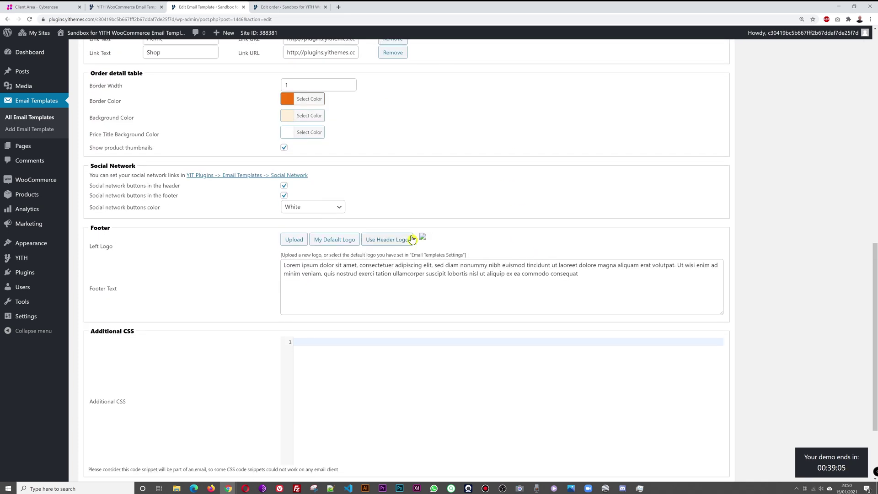
pyautogui.click(294, 239)
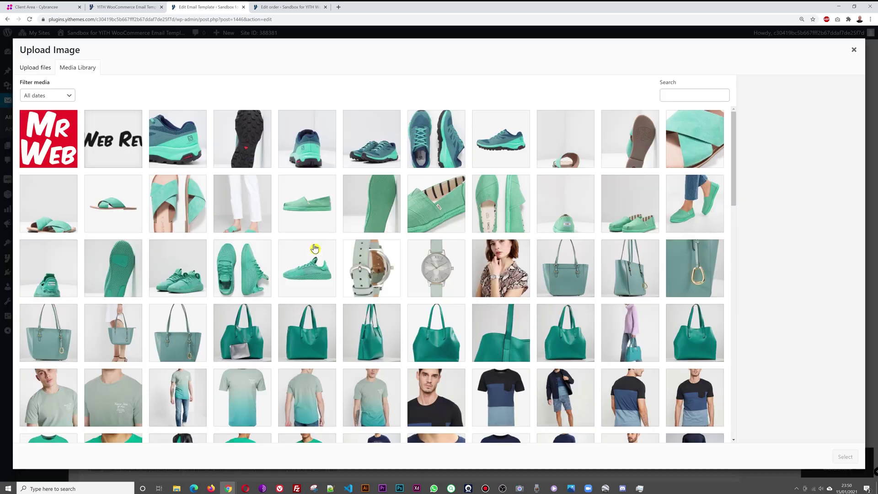
pyautogui.click(67, 153)
pyautogui.click(844, 457)
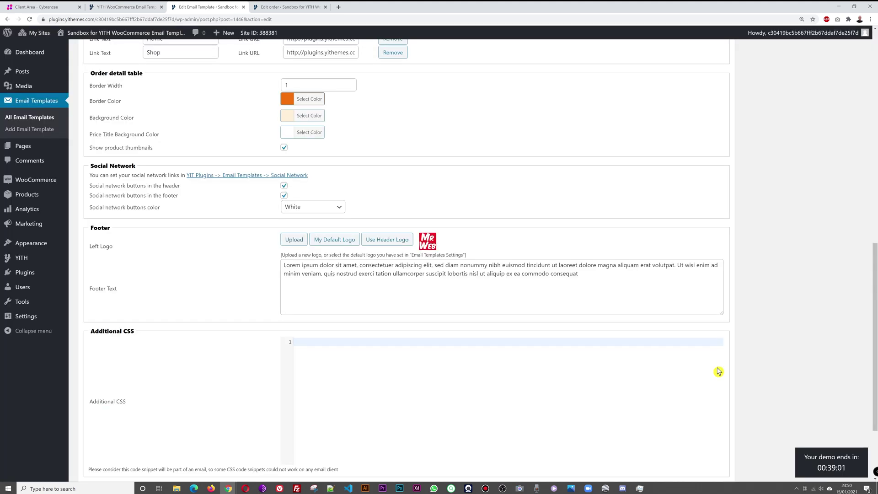
# Change the template's Base Color to purple #a100ff
pyautogui.scroll(15, 476, 330)
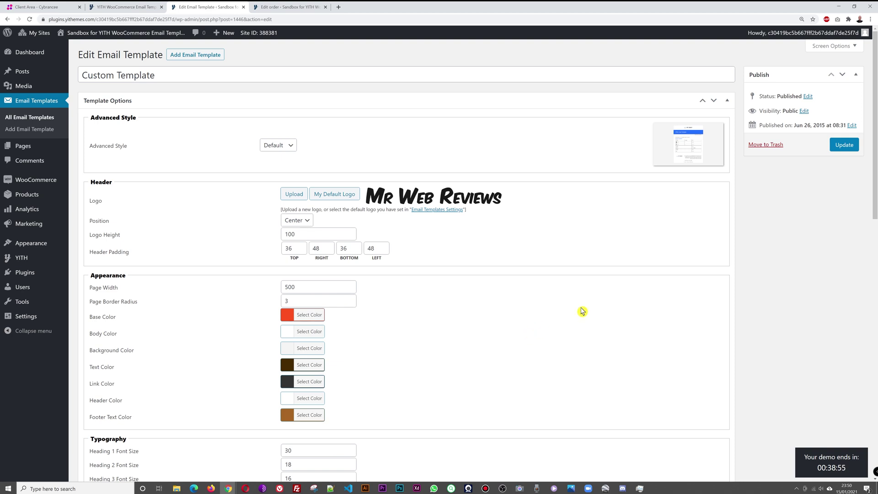
pyautogui.scroll(-3, 557, 302)
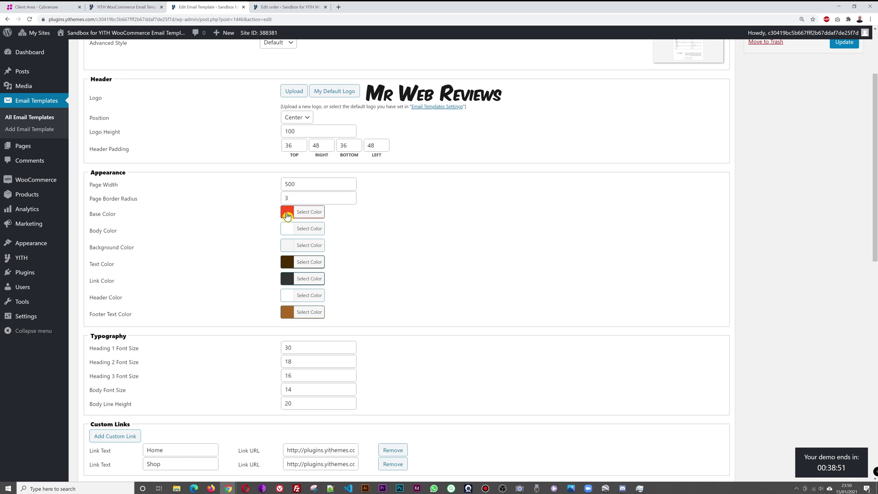
pyautogui.click(288, 214)
pyautogui.moveTo(309, 271); pyautogui.dragTo(317, 234)
pyautogui.moveTo(317, 247); pyautogui.dragTo(344, 235)
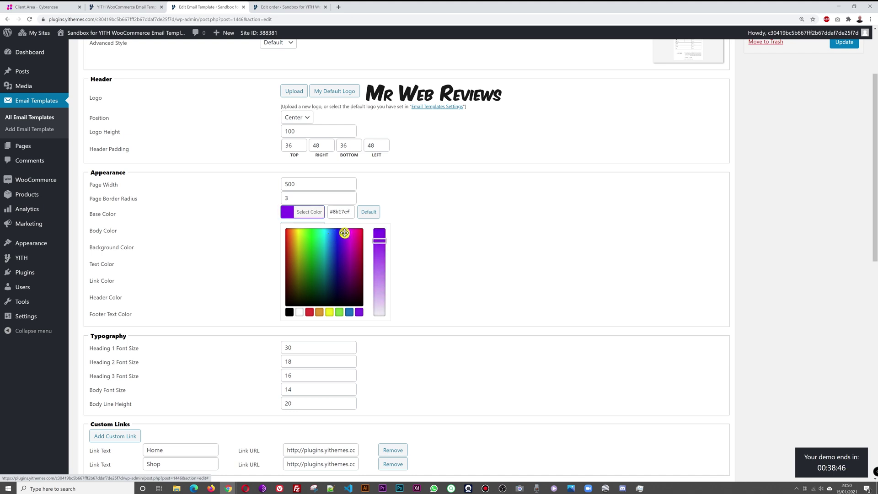
pyautogui.moveTo(343, 231); pyautogui.dragTo(380, 229)
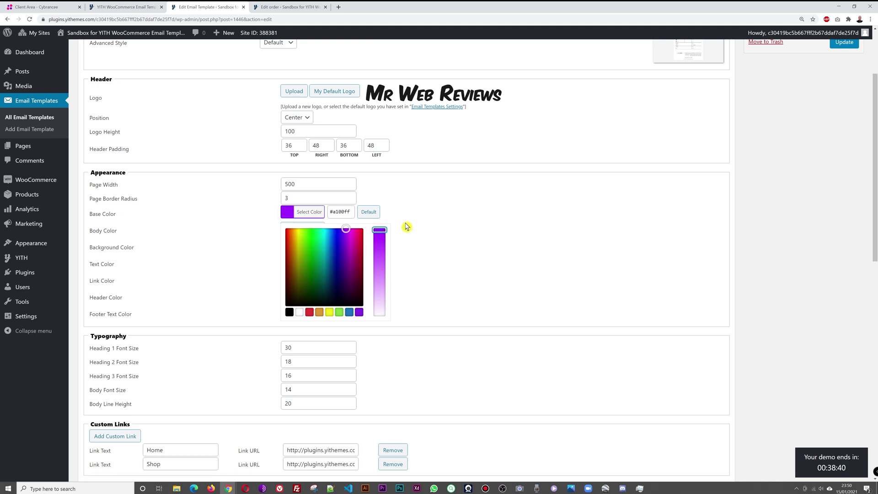
pyautogui.click(441, 215)
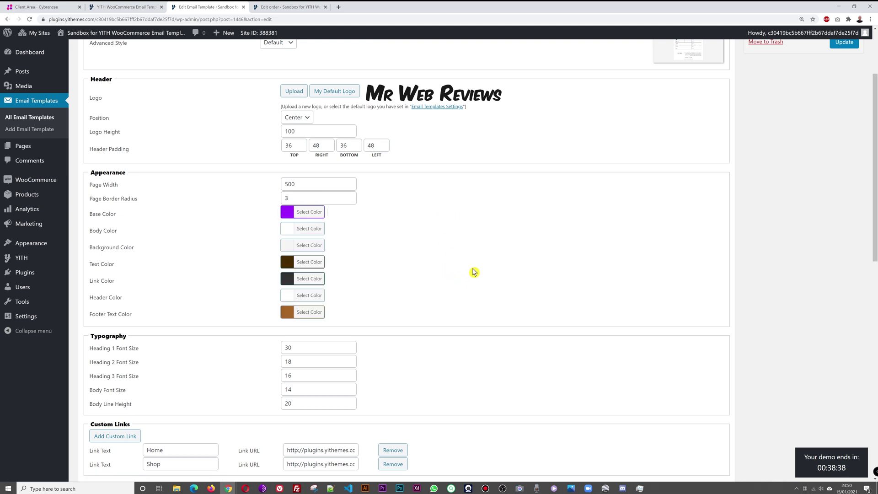
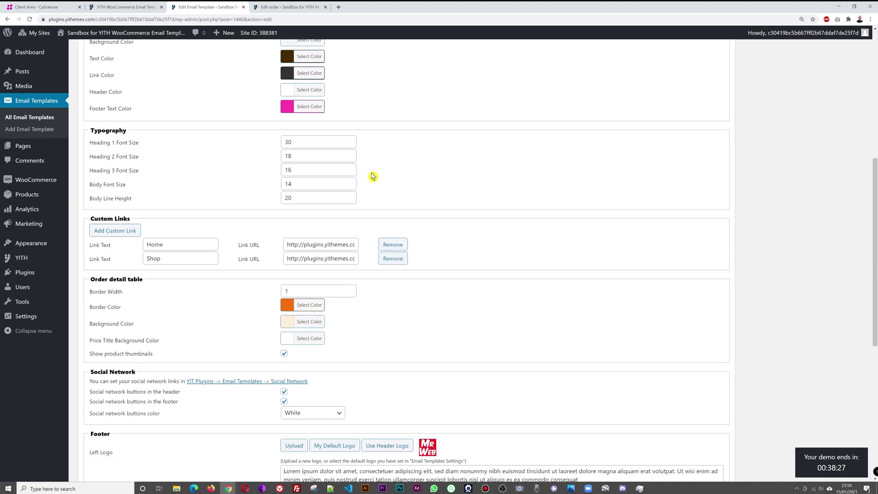
# Copy the hex code of the template's Footer Text Color and close its color picker
pyautogui.click(288, 108)
pyautogui.doubleClick(351, 111)
pyautogui.hotkey('ctrl', 'c')
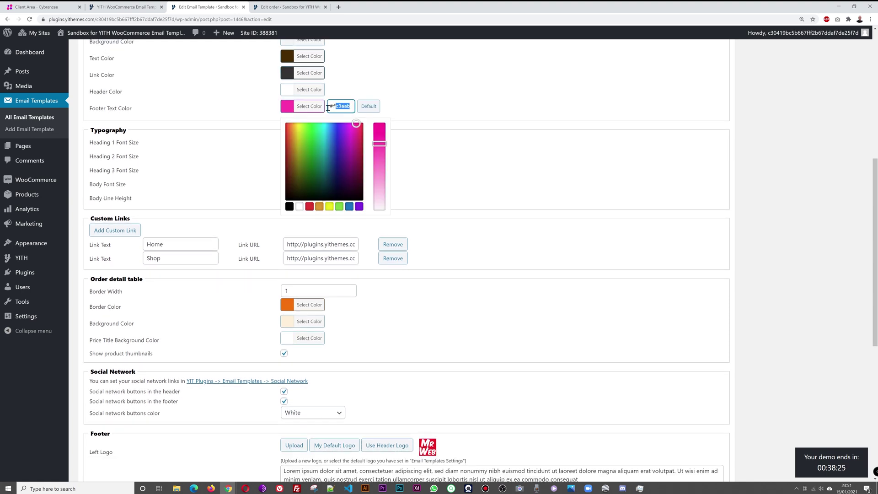
pyautogui.click(484, 169)
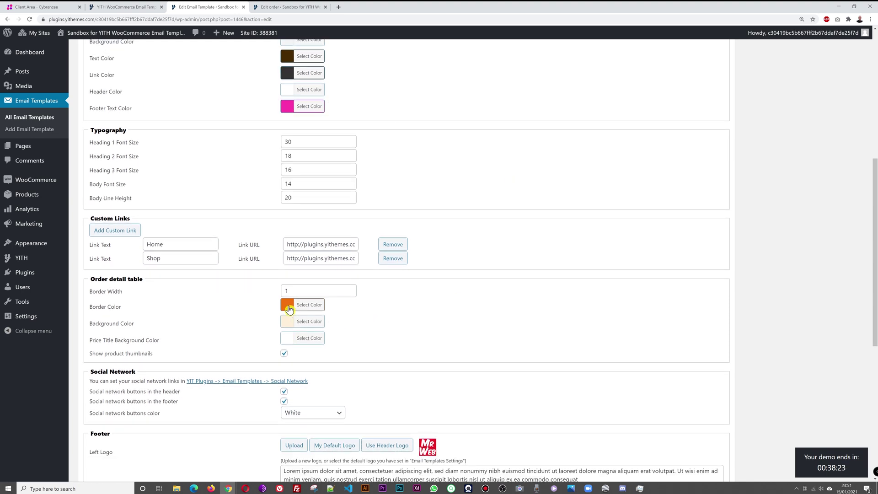
# Replace the order detail table's Border Color with the copied Footer Text Color hex code
pyautogui.click(288, 304)
pyautogui.doubleClick(352, 305)
pyautogui.hotkey('ctrl', 'v')
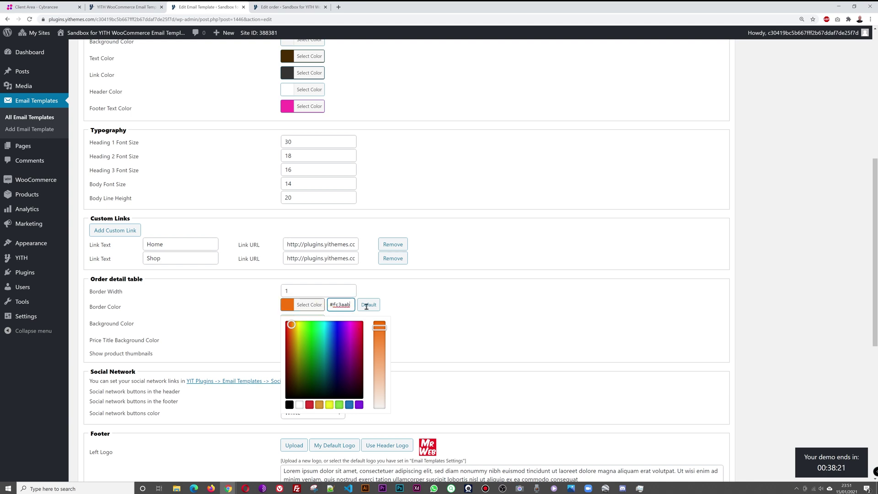
pyautogui.click(467, 308)
# Set the order detail table's Border Width to 5
pyautogui.click(286, 290)
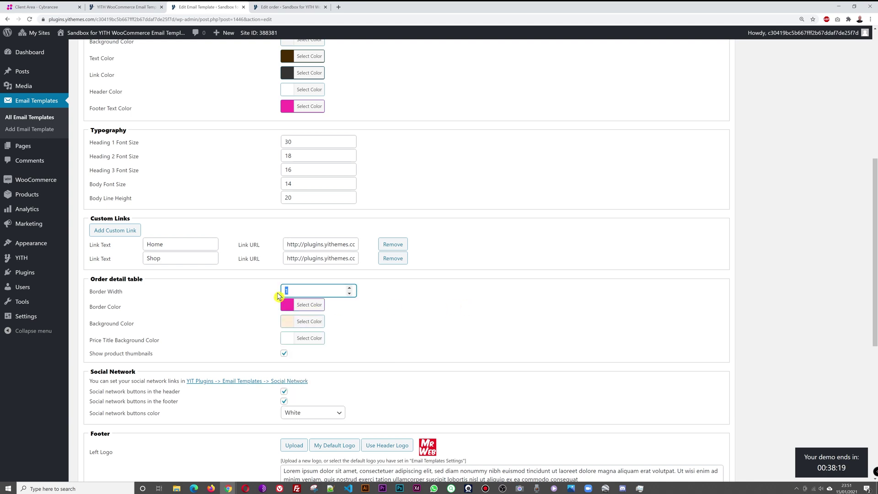
pyautogui.click(349, 288)
pyautogui.click(351, 288)
pyautogui.click(389, 304)
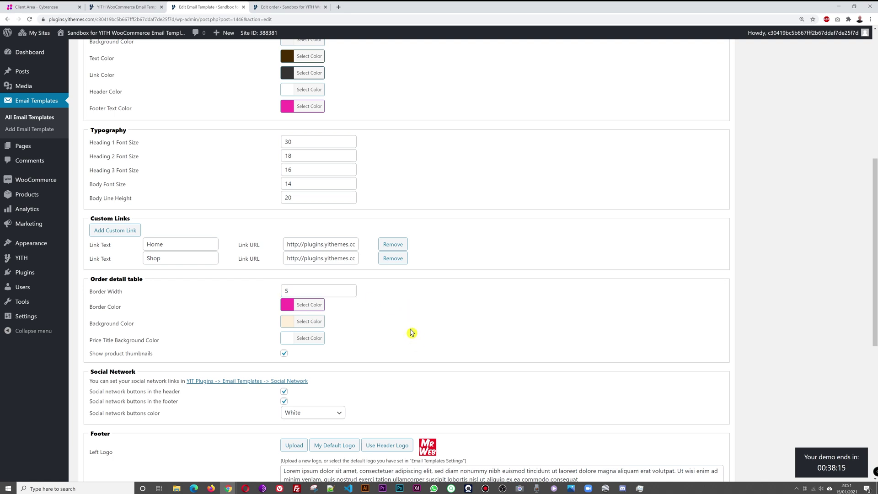
# Change the order detail table's Background Color to light pink #fce3ec
pyautogui.click(287, 322)
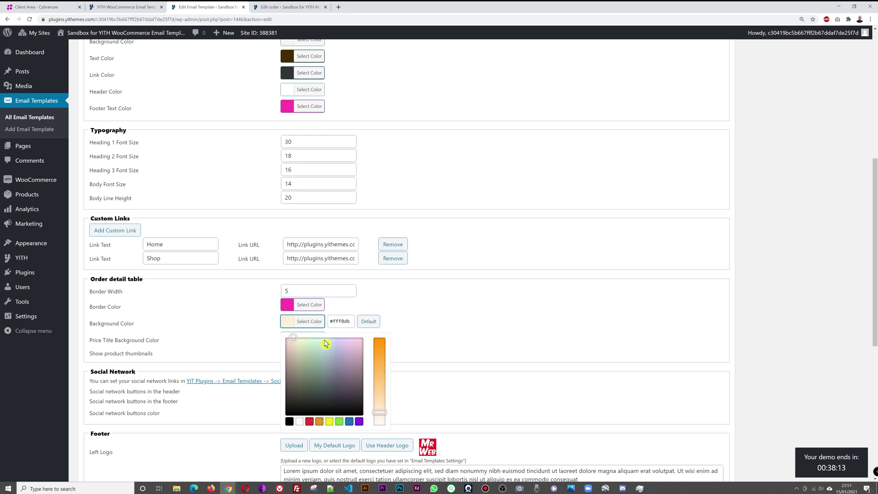
pyautogui.moveTo(328, 366); pyautogui.dragTo(357, 340)
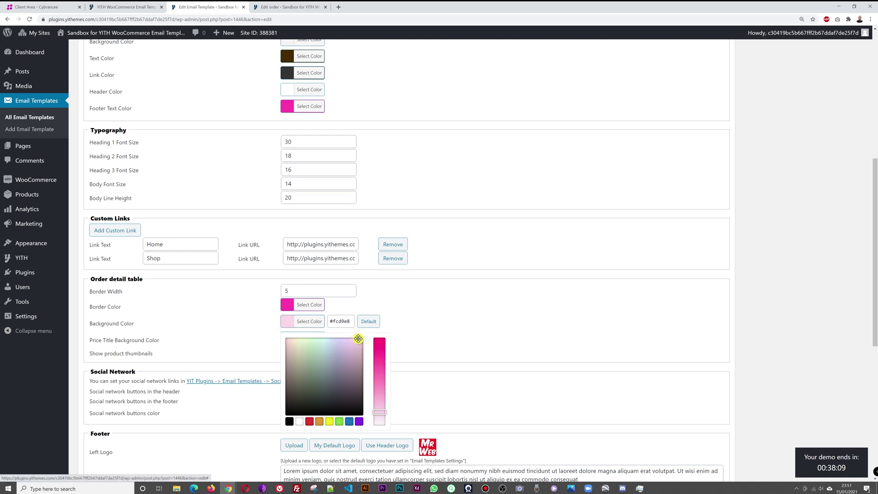
pyautogui.click(382, 414)
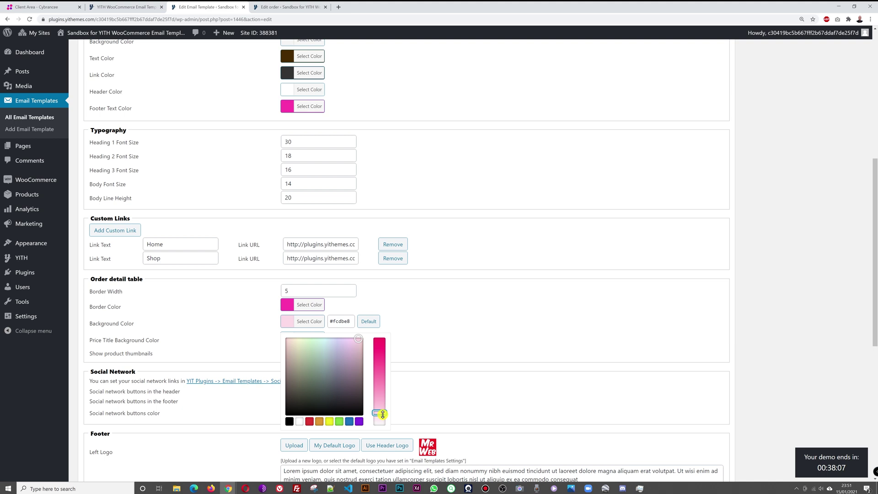
pyautogui.click(441, 331)
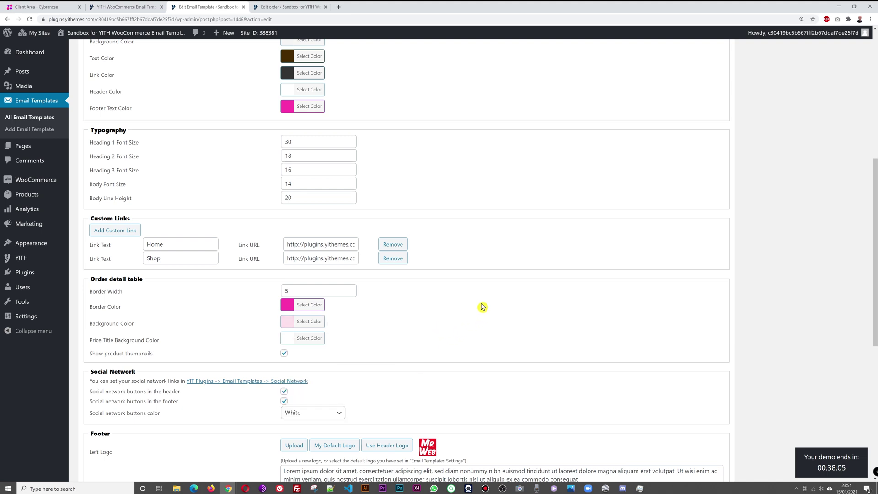
# Replace the Footer Text with "This is where your terms and conditions will be. You can type maybe 2 or 3 lines no more."
pyautogui.scroll(-3, 631, 304)
pyautogui.moveTo(596, 356); pyautogui.dragTo(274, 336)
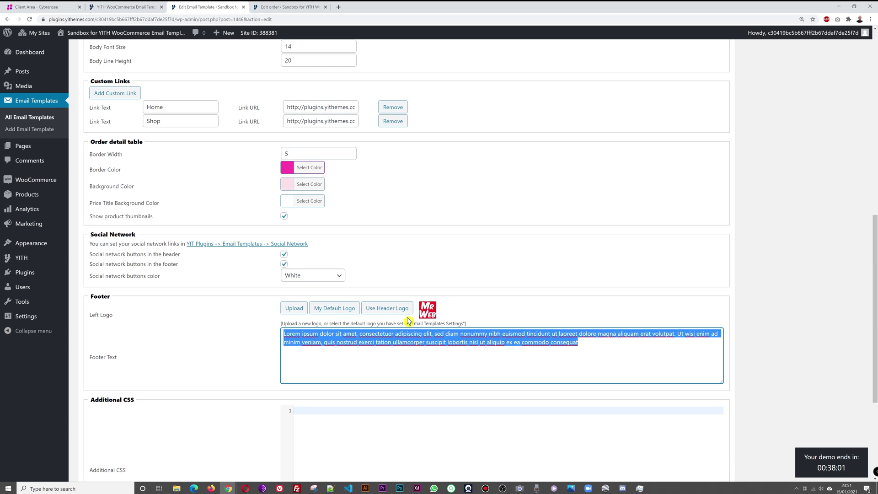
pyautogui.write('Th')
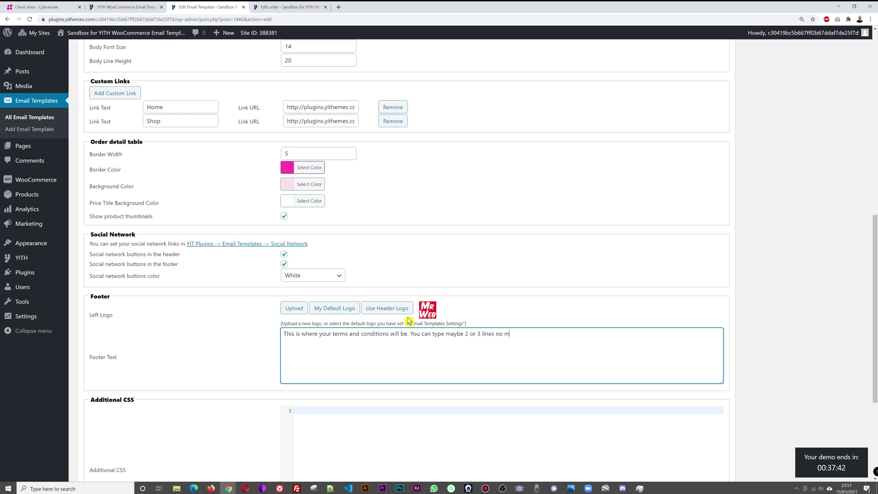
pyautogui.click(435, 260)
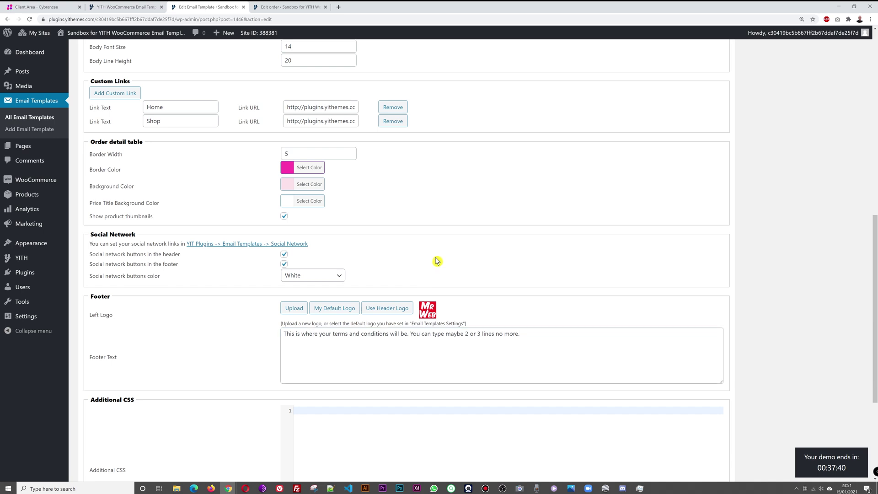
pyautogui.scroll(5, 550, 208)
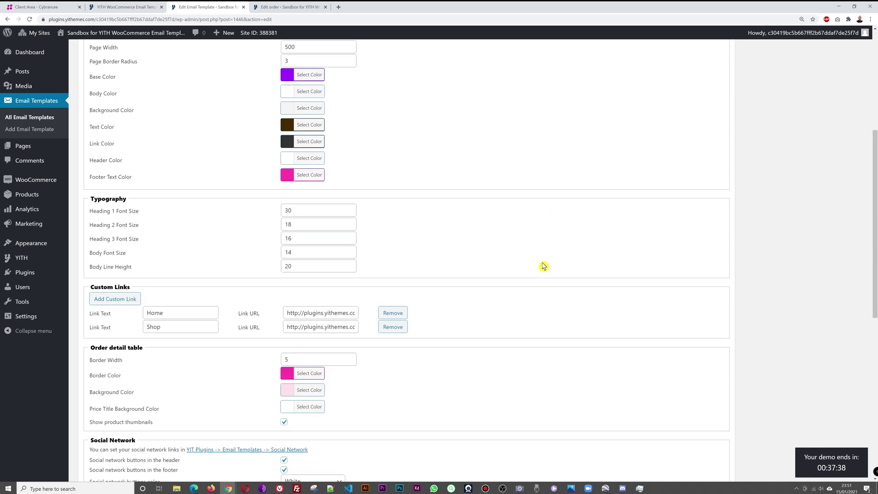
pyautogui.scroll(4, 533, 269)
pyautogui.scroll(-6, 533, 276)
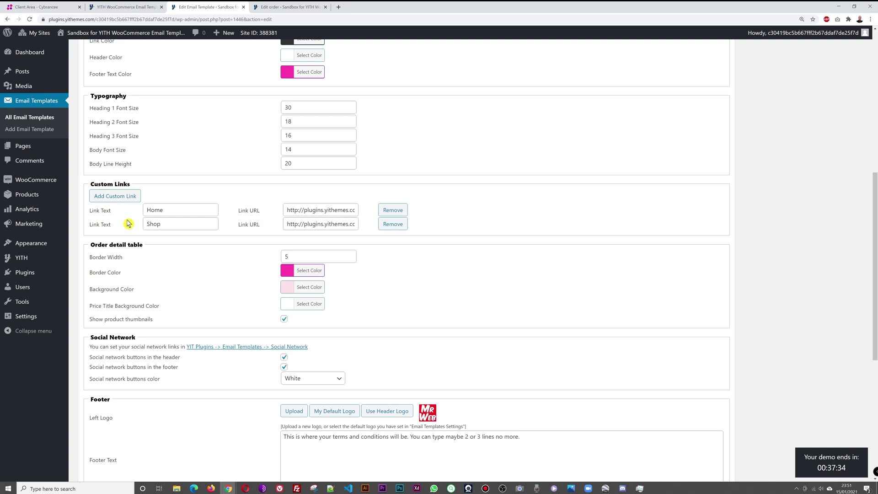
pyautogui.click(122, 196)
pyautogui.click(192, 240)
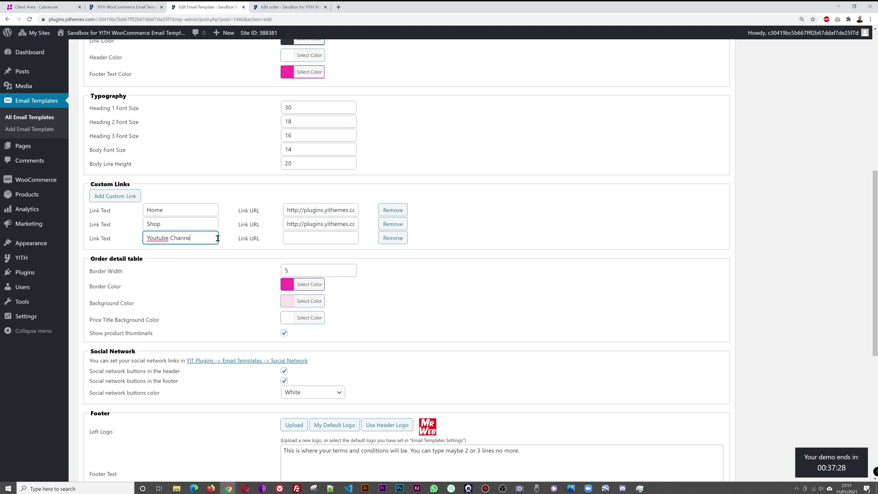
pyautogui.click(307, 239)
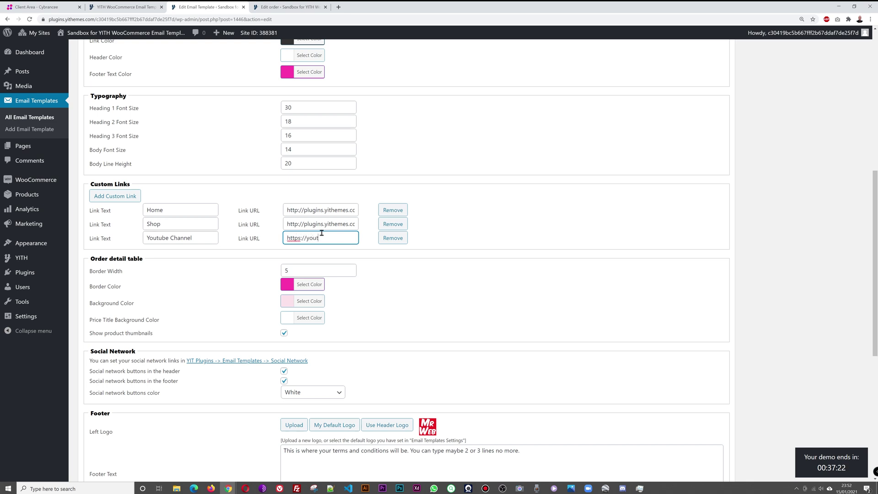
pyautogui.write('webree')
pyautogui.press('BackSpace')
pyautogui.write('views')
pyautogui.click(454, 287)
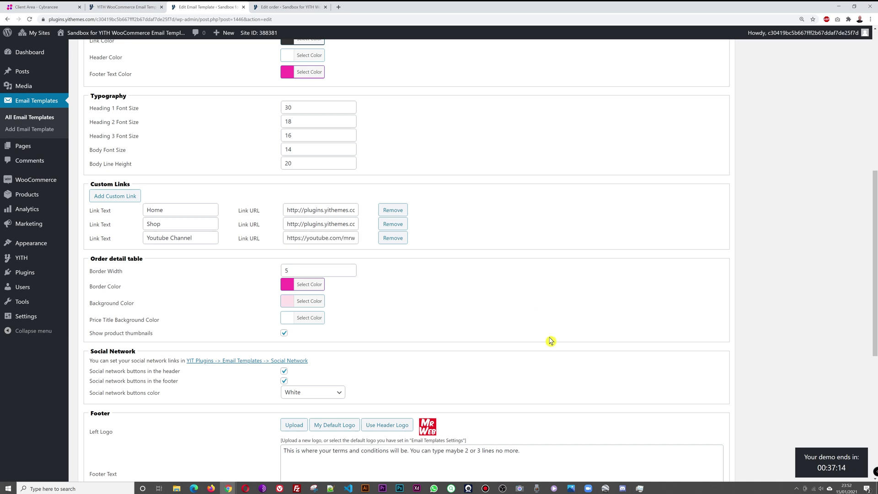
# Save the Custom Template and email the invoice / order details from the open order to the customer
pyautogui.scroll(7, 553, 337)
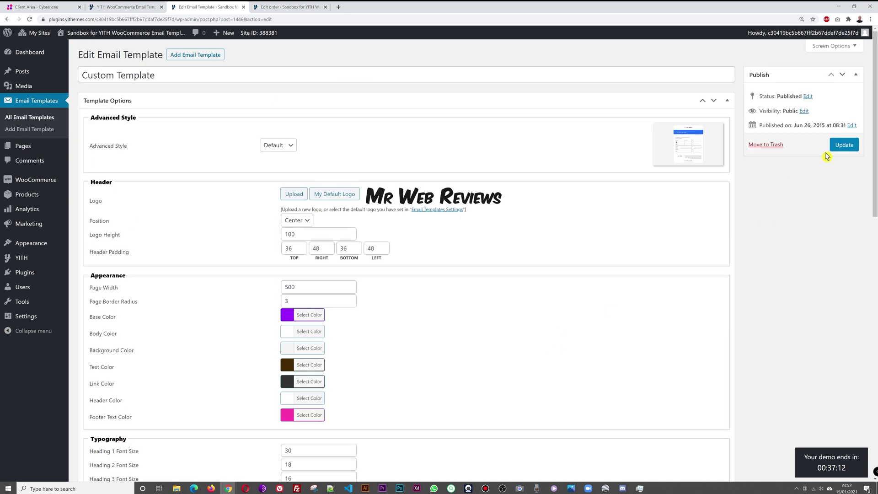
pyautogui.click(841, 145)
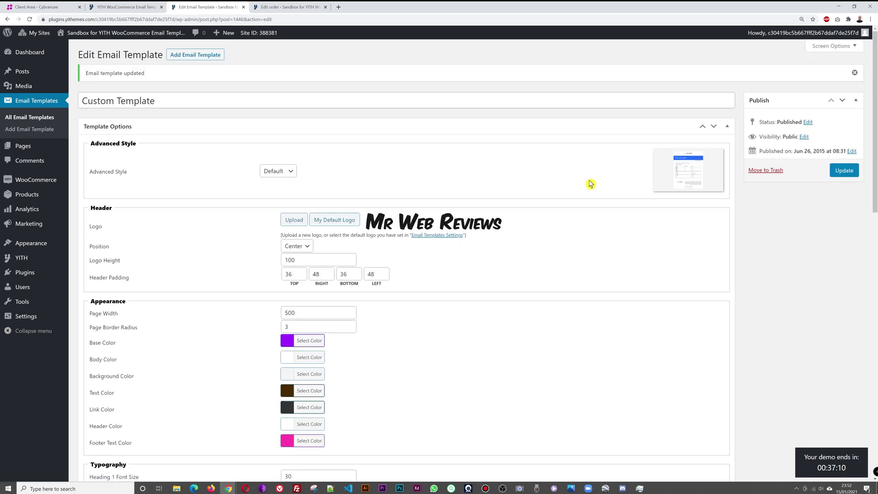
pyautogui.click(288, 6)
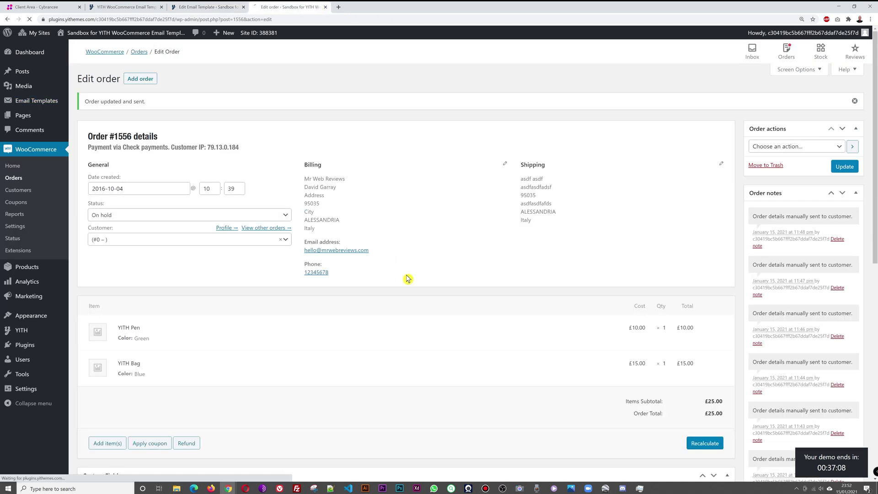
pyautogui.click(800, 122)
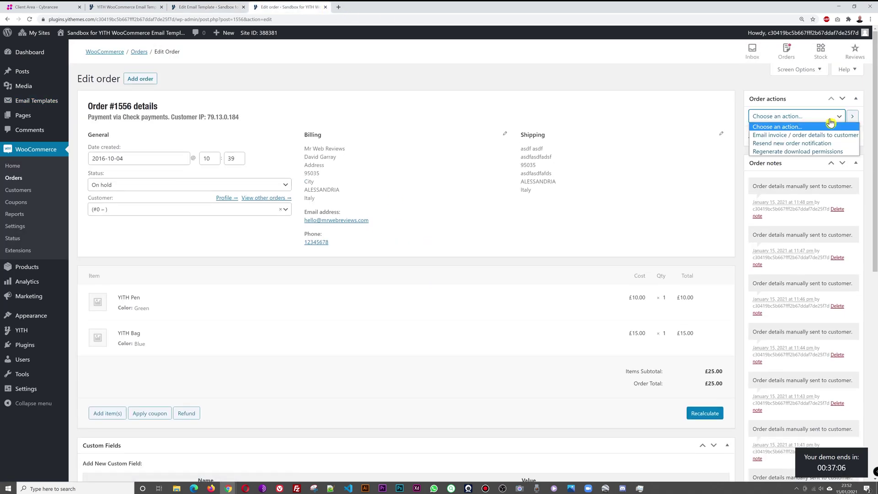
pyautogui.click(818, 133)
pyautogui.click(853, 117)
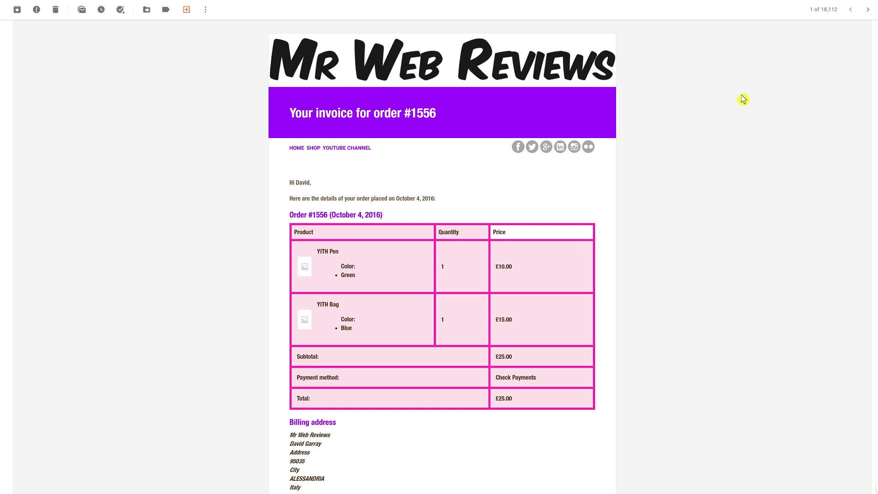
# Examine the received invoice email's header, links, order table and footer, and test its Youtube Channel link
pyautogui.scroll(2, 741, 98)
pyautogui.scroll(-2, 733, 120)
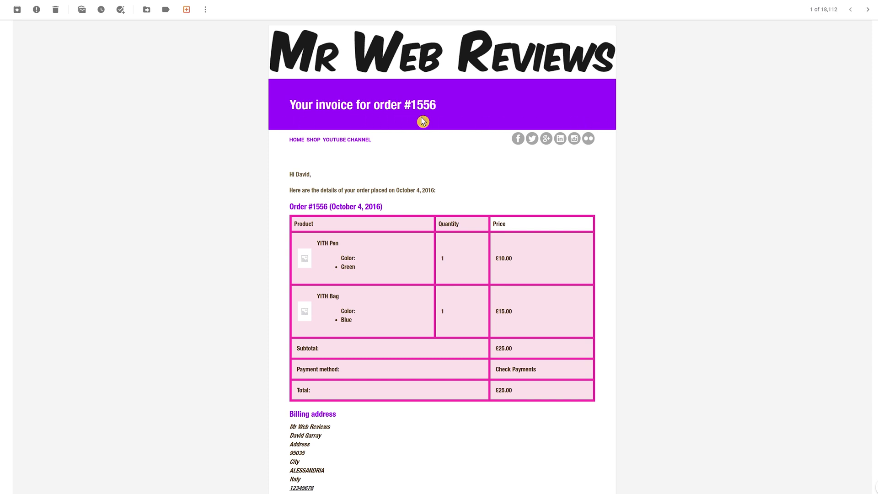
pyautogui.scroll(-2, 721, 229)
pyautogui.scroll(2, 721, 229)
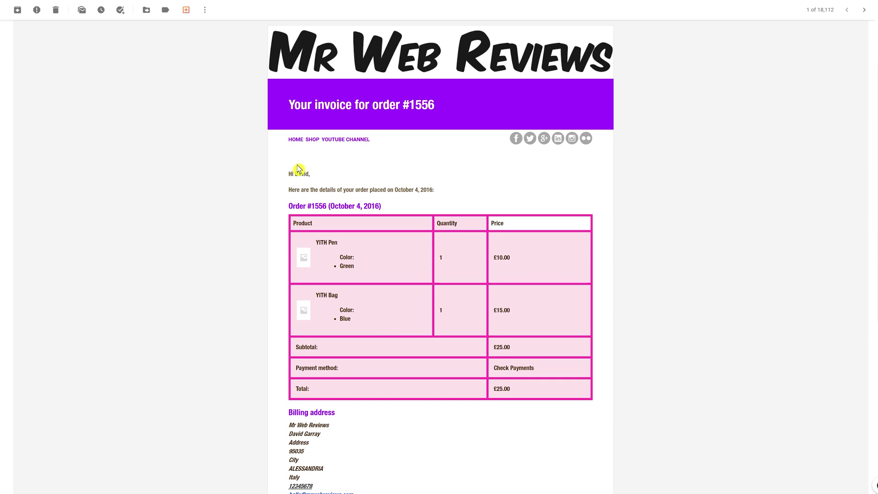
pyautogui.click(353, 143)
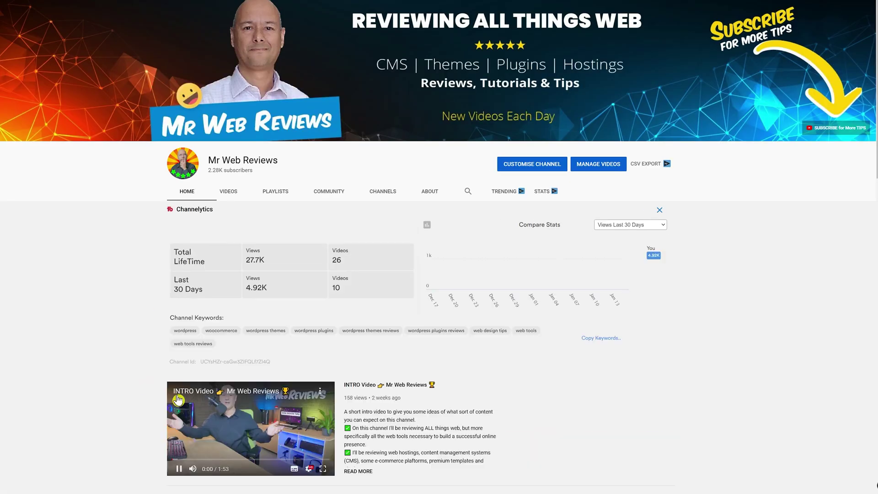
pyautogui.click(179, 469)
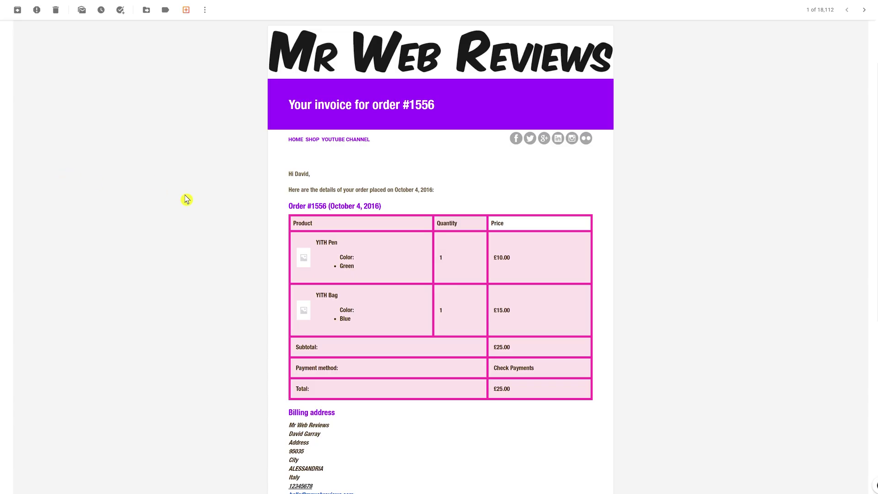
pyautogui.scroll(-1, 178, 183)
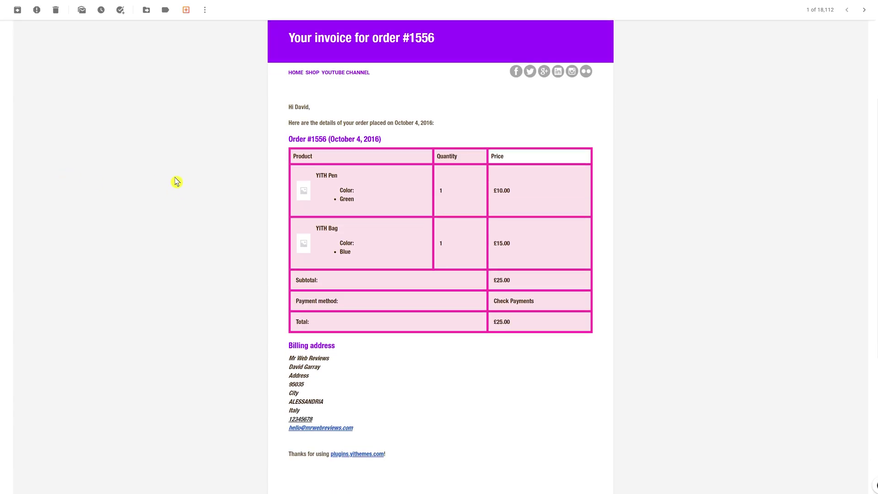
pyautogui.scroll(-3, 177, 182)
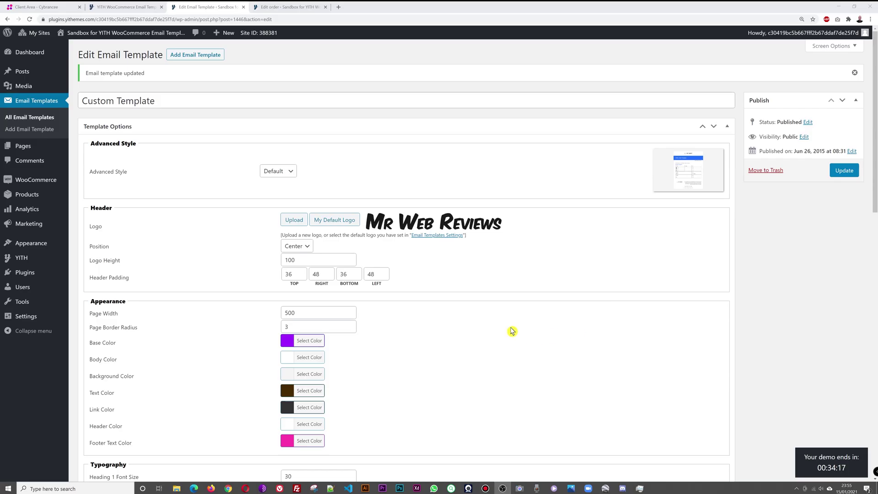
# Set the Custom Template's header Logo Height to 51
pyautogui.scroll(-1, 500, 323)
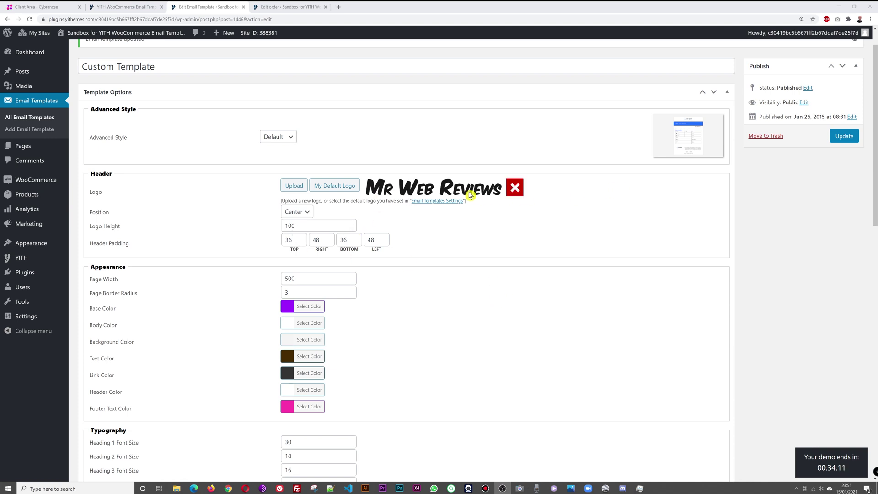
pyautogui.click(309, 225)
pyautogui.doubleClick(309, 225)
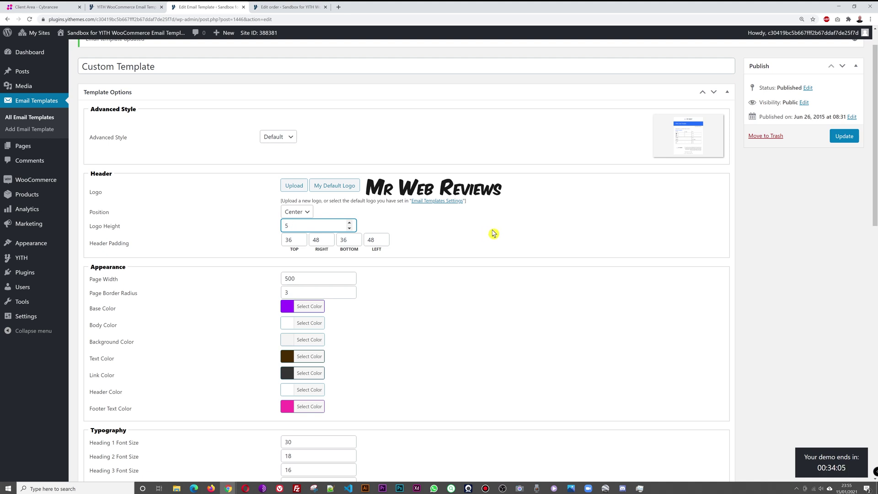
pyautogui.click(493, 233)
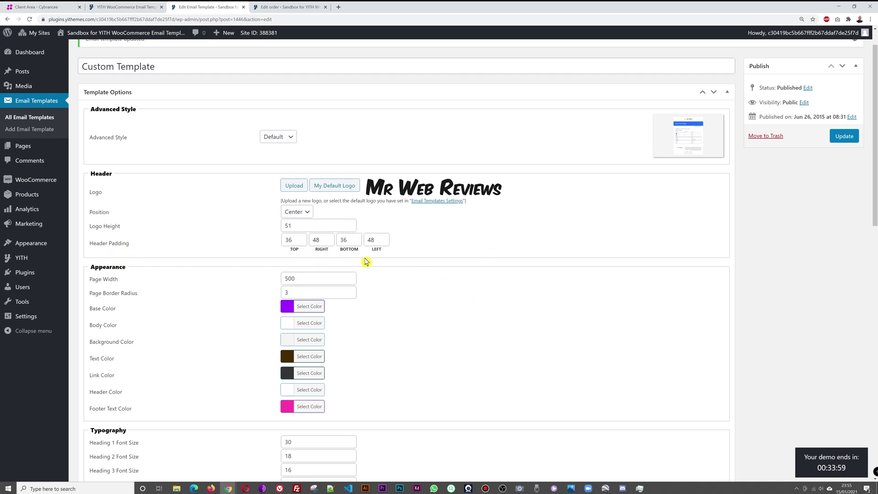
# Set the Header Padding to 68 at the bottom, 74 on the left and 74 on the right
pyautogui.click(343, 241)
pyautogui.click(434, 287)
pyautogui.tripleClick(383, 237)
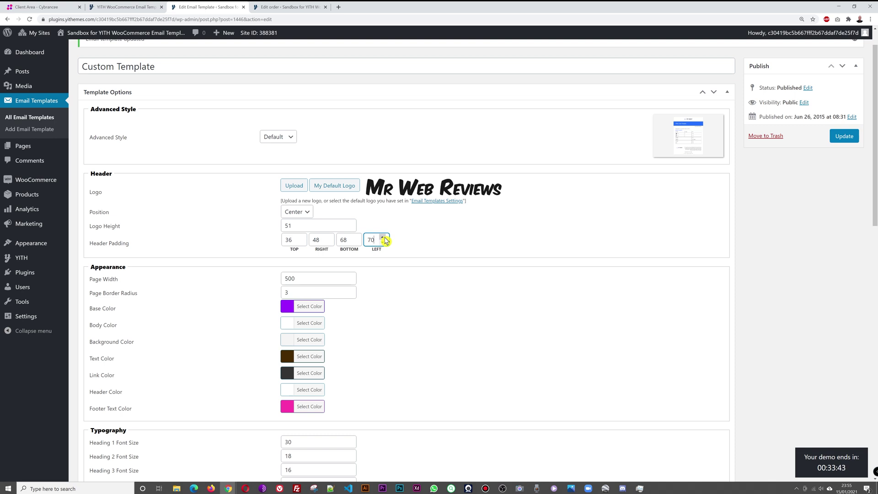
pyautogui.click(328, 238)
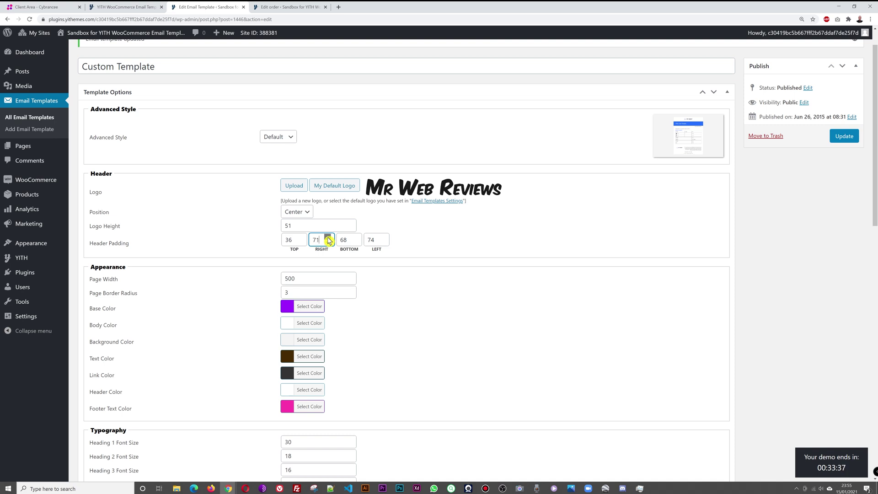
pyautogui.click(328, 238)
pyautogui.click(412, 301)
# Copy the order detail table's Background Color code #fce3ec and apply it as the template's Body Color
pyautogui.scroll(-2, 458, 305)
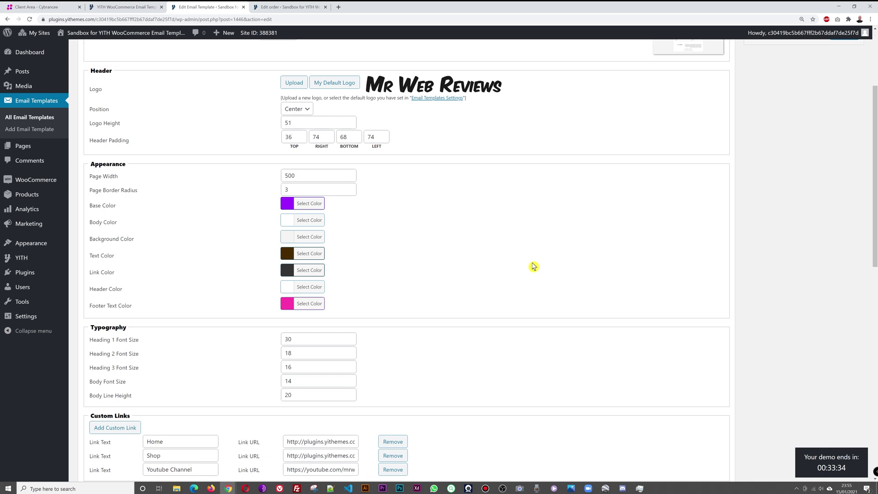
pyautogui.scroll(-1, 531, 265)
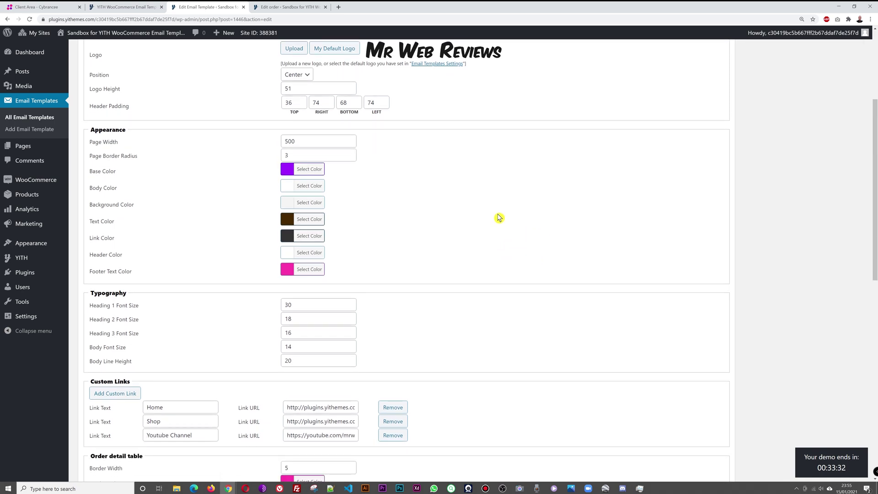
pyautogui.scroll(-1, 478, 210)
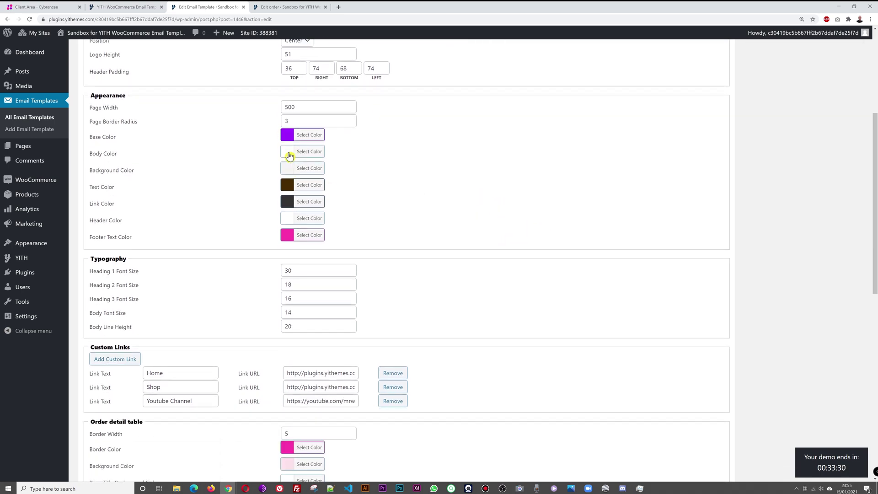
pyautogui.scroll(-1, 484, 247)
pyautogui.click(293, 432)
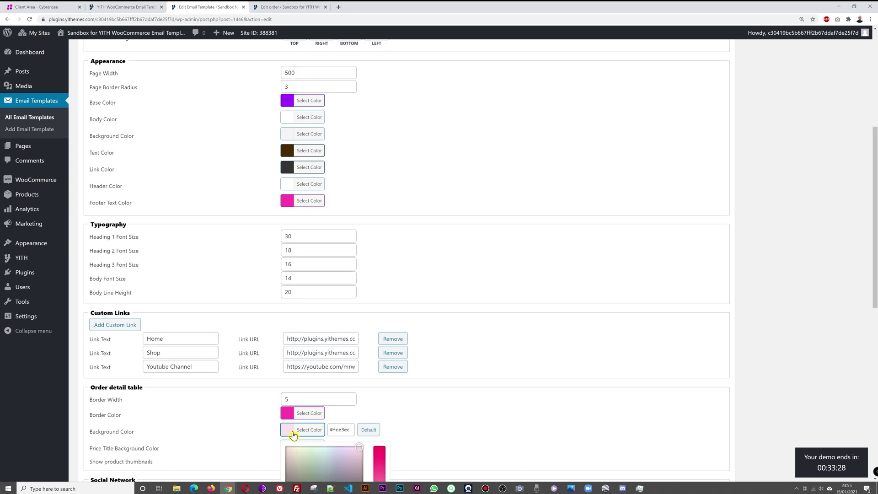
pyautogui.moveTo(350, 430); pyautogui.dragTo(327, 430)
pyautogui.hotkey('ctrl', 'c')
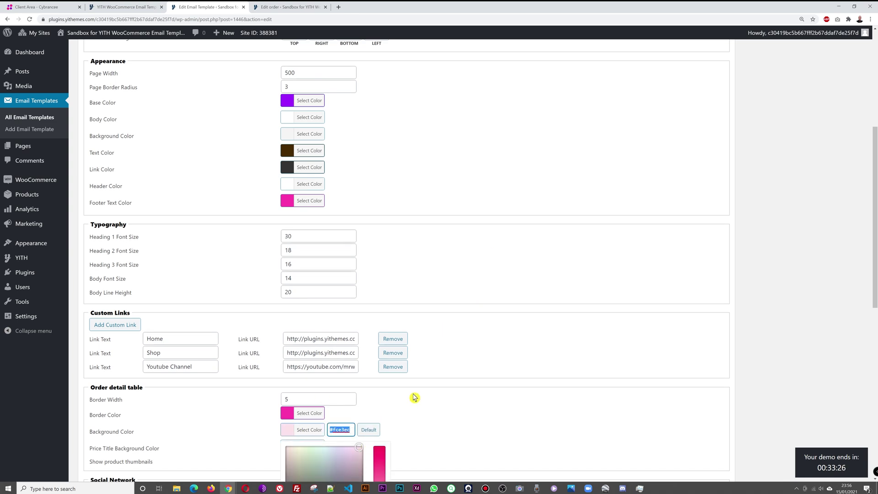
pyautogui.click(444, 249)
pyautogui.scroll(1, 489, 294)
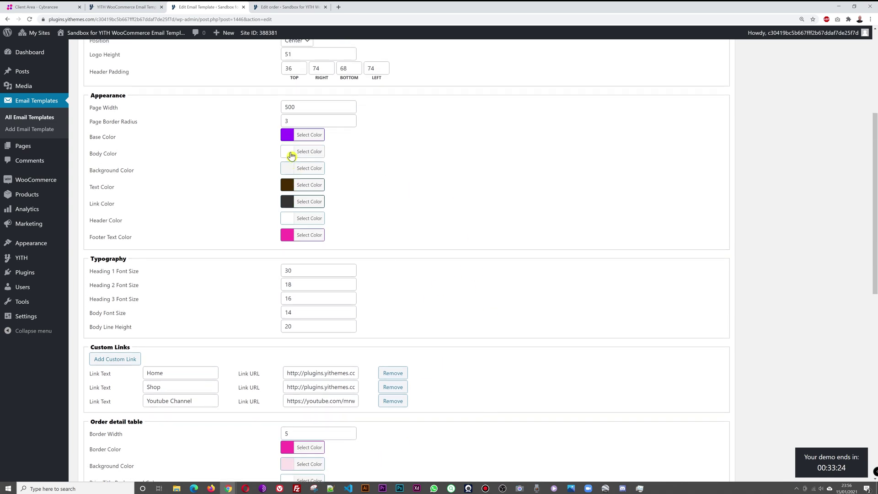
pyautogui.click(291, 156)
pyautogui.click(347, 151)
pyautogui.moveTo(346, 151); pyautogui.dragTo(329, 151)
pyautogui.hotkey('ctrl', 'v')
pyautogui.click(465, 186)
# Set the order detail table's Border Width to 1 and its Border Color to a medium grey
pyautogui.scroll(-1, 527, 280)
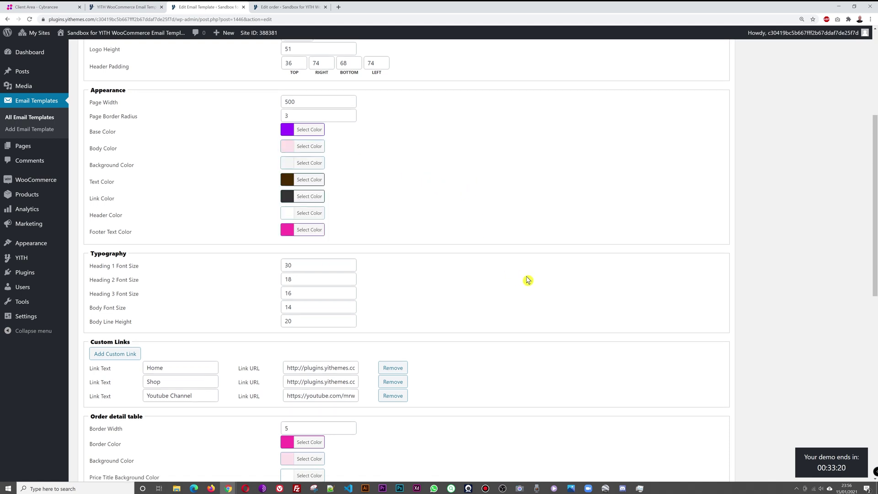
pyautogui.scroll(-1, 527, 280)
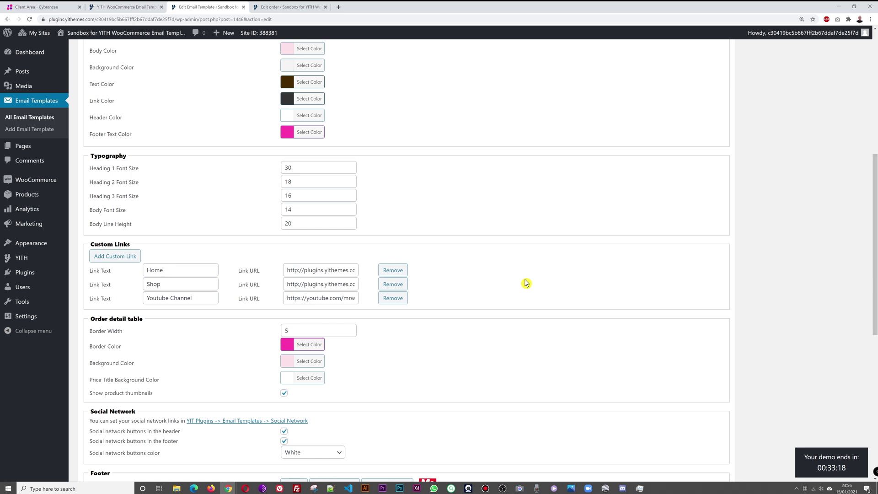
pyautogui.click(349, 334)
pyautogui.click(349, 333)
pyautogui.click(350, 333)
pyautogui.click(291, 349)
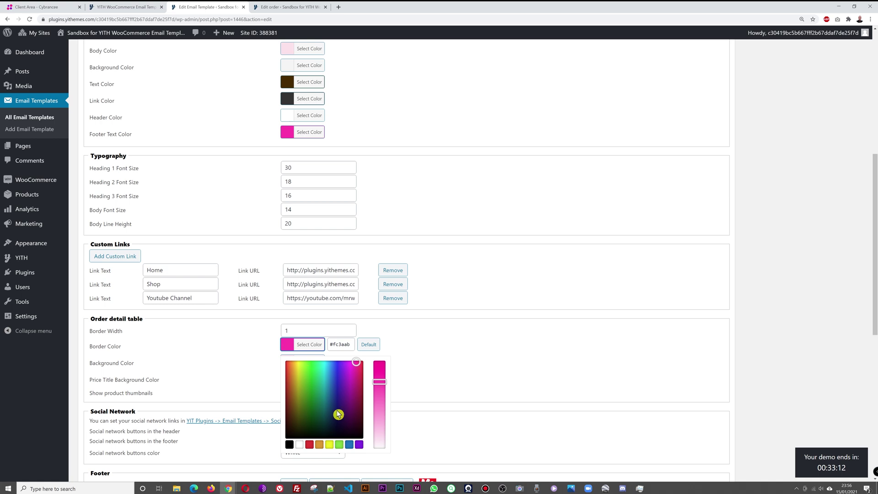
pyautogui.click(289, 444)
pyautogui.moveTo(287, 436); pyautogui.dragTo(273, 400)
pyautogui.click(469, 358)
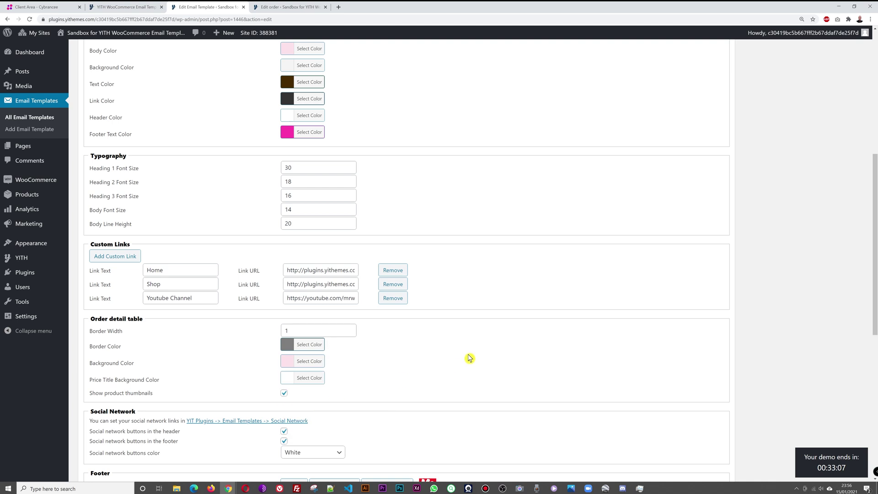
# Change the order detail table's Background Color to a very light grey
pyautogui.click(297, 364)
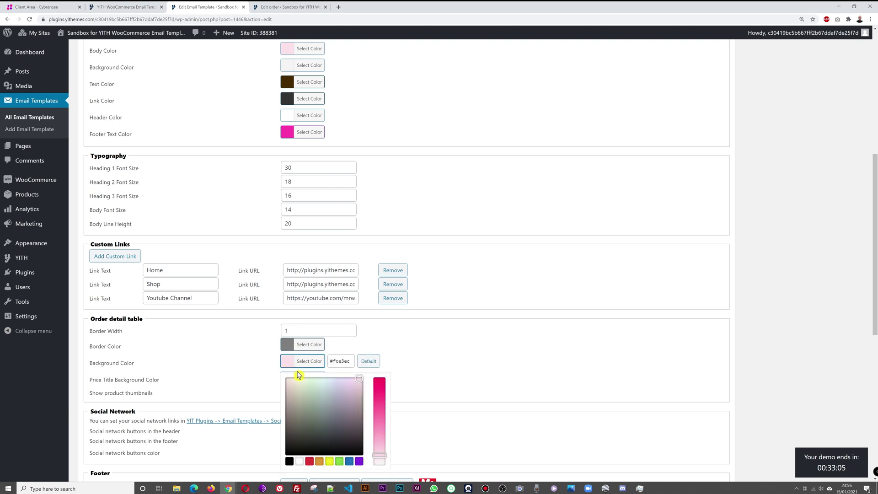
pyautogui.click(289, 461)
pyautogui.moveTo(298, 409); pyautogui.dragTo(269, 379)
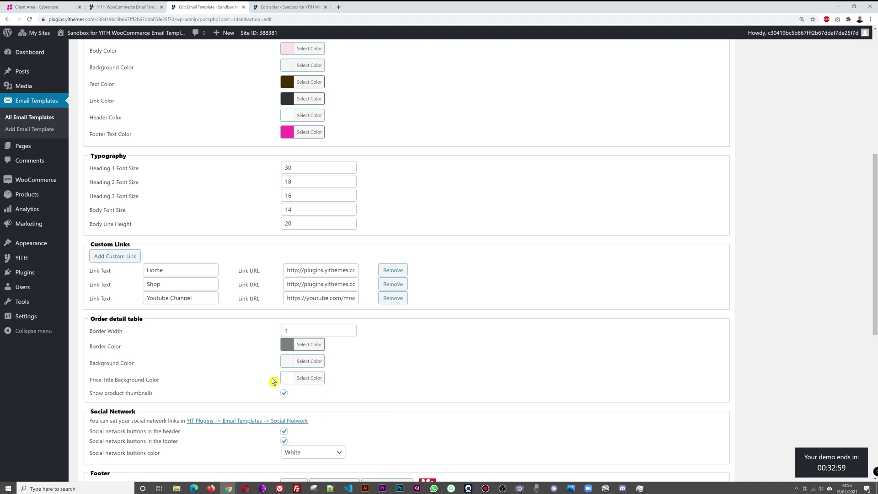
# Set the Body Font Size in the Typography section to 16
pyautogui.scroll(2, 544, 349)
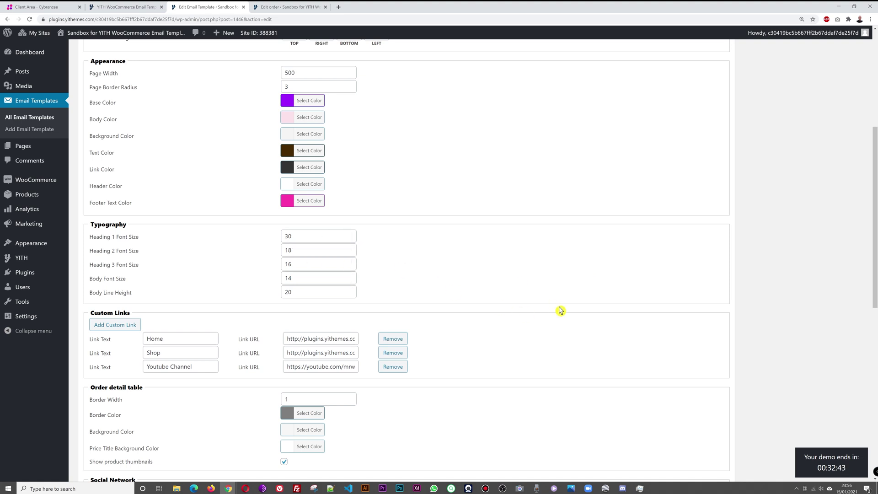
pyautogui.scroll(-1, 575, 295)
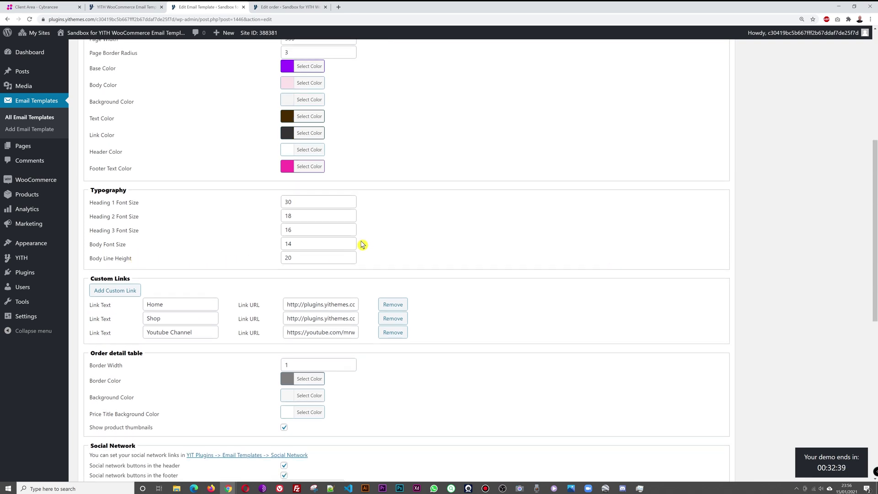
pyautogui.click(349, 242)
pyautogui.click(350, 242)
pyautogui.click(531, 251)
# Preview the template to check its body color, header and order table, then close the preview
pyautogui.scroll(-3, 581, 347)
pyautogui.scroll(-5, 580, 347)
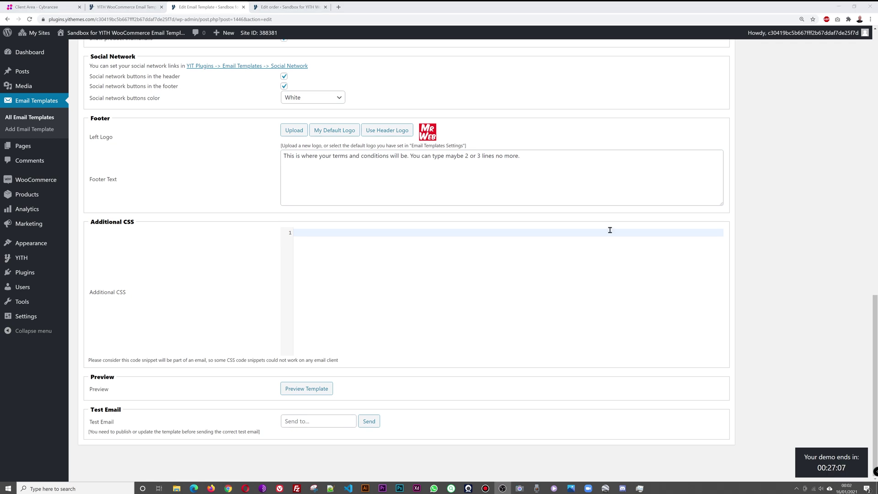
pyautogui.click(317, 392)
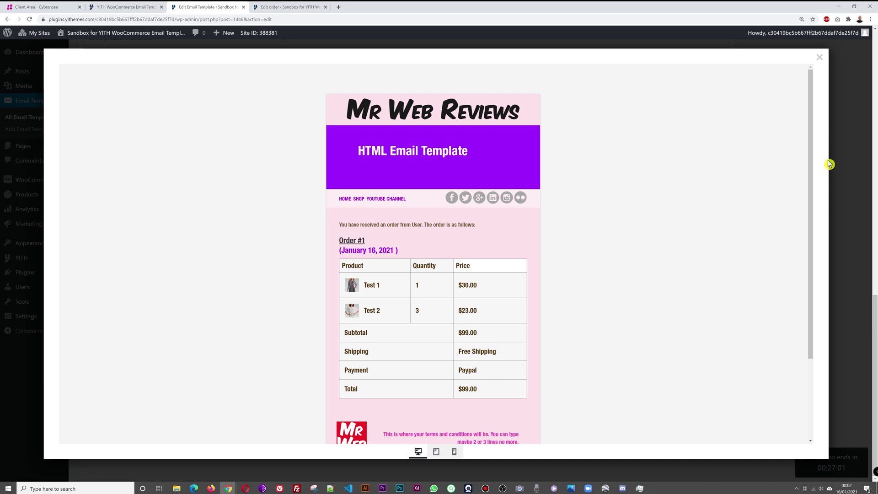
pyautogui.moveTo(809, 159)
pyautogui.mouseDown()
pyautogui.moveTo(803, 227)
pyautogui.moveTo(802, 149)
pyautogui.mouseUp()
pyautogui.click(819, 57)
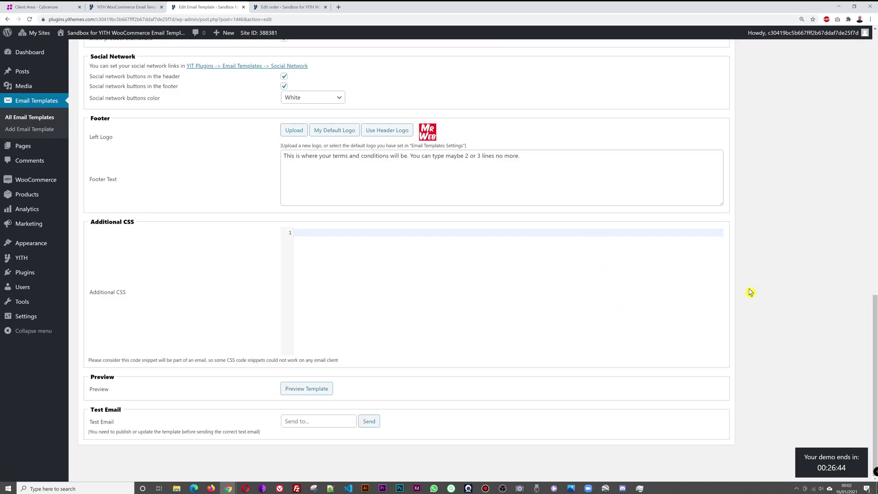
# Copy the Body Color code #fce3ec and apply it as the Background Color in the Appearance section
pyautogui.scroll(12, 736, 296)
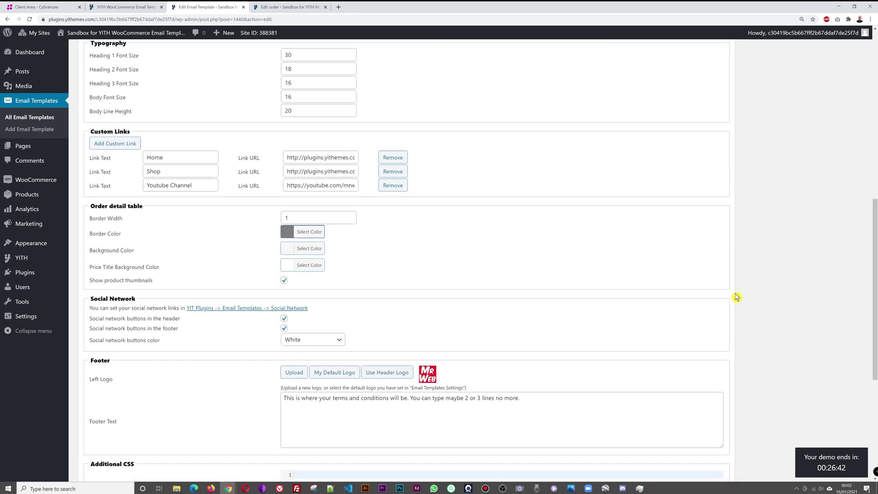
pyautogui.scroll(1, 736, 297)
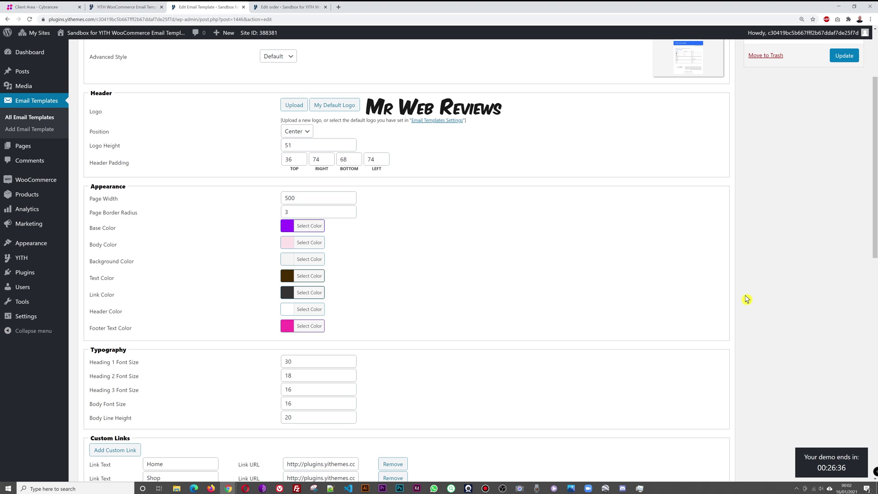
pyautogui.scroll(3, 745, 300)
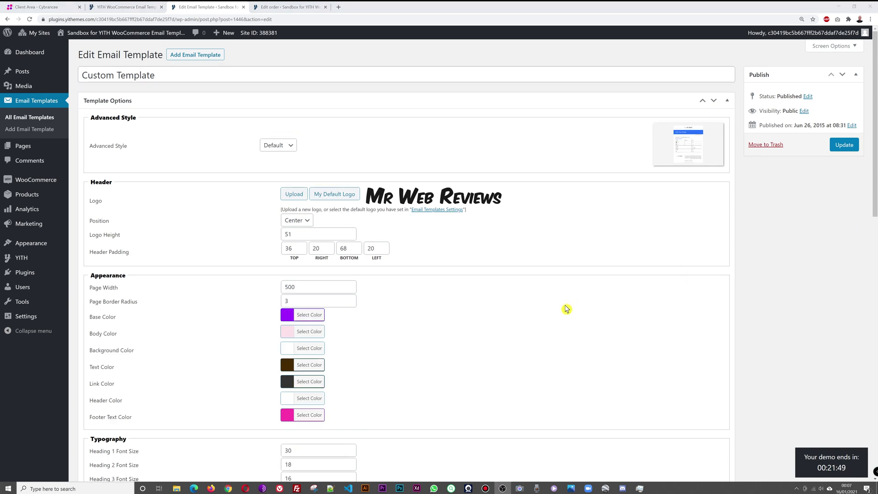
pyautogui.scroll(-1, 564, 308)
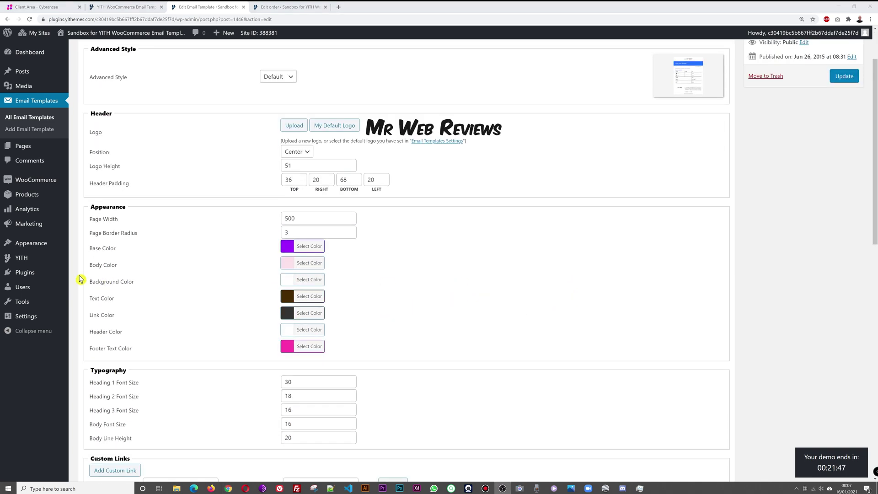
pyautogui.click(287, 265)
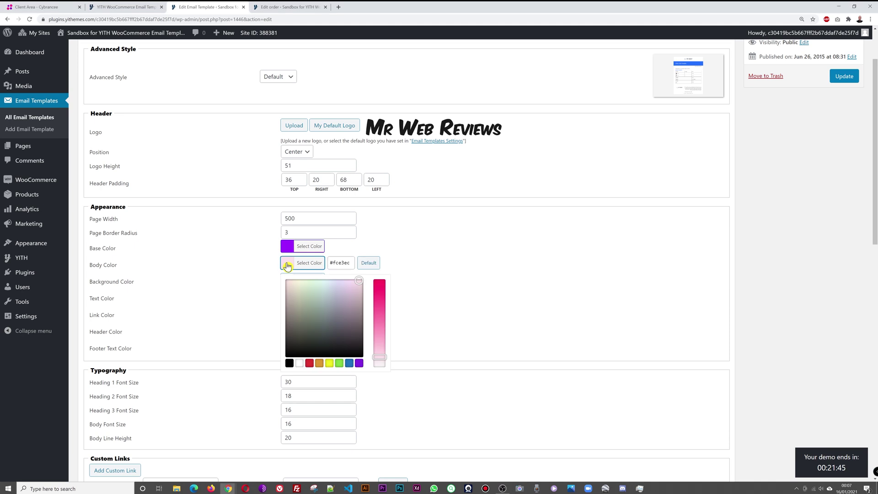
pyautogui.doubleClick(351, 264)
pyautogui.hotkey('ctrl', 'c')
pyautogui.click(496, 268)
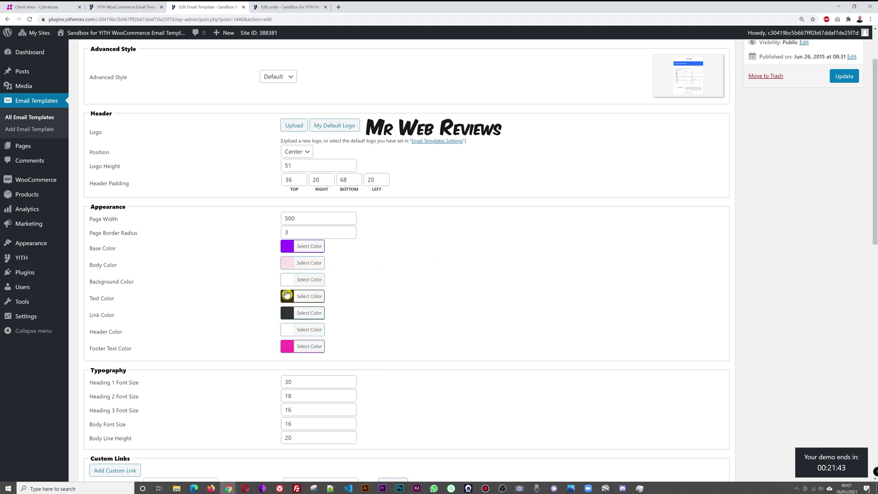
pyautogui.click(286, 283)
pyautogui.doubleClick(348, 279)
pyautogui.hotkey('ctrl', 'v')
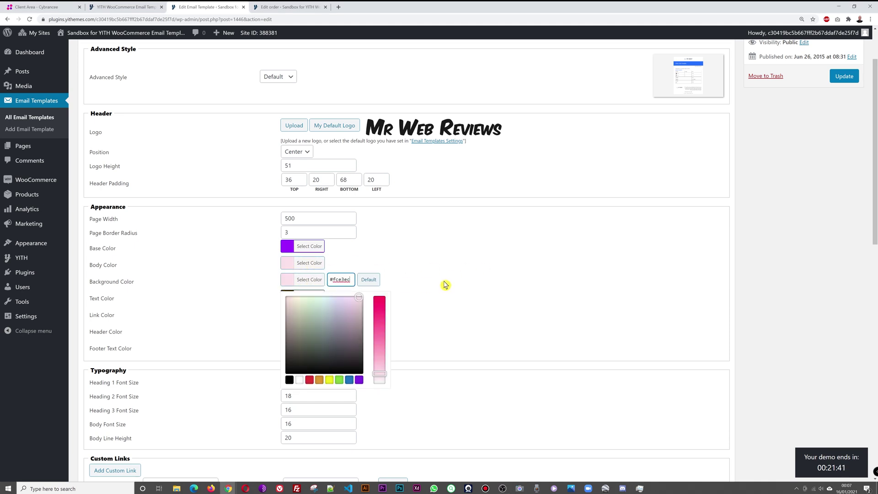
pyautogui.click(444, 285)
# Set the Body Color in the Appearance section to white
pyautogui.click(289, 269)
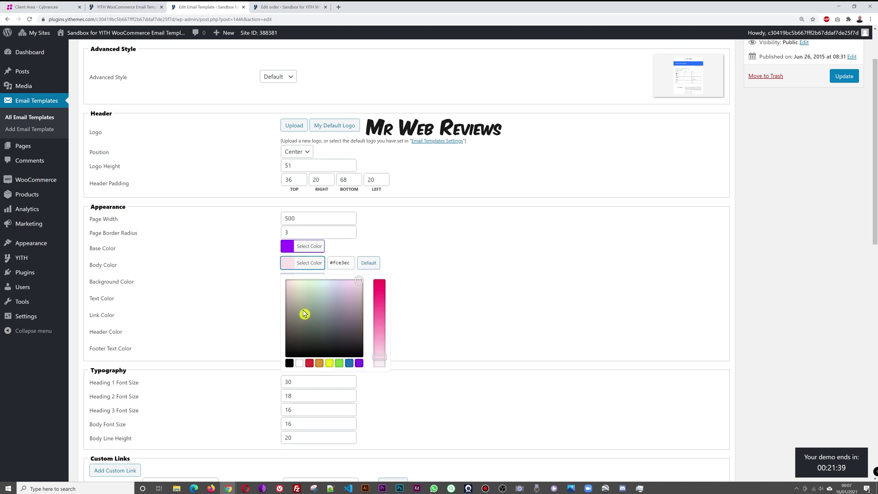
pyautogui.click(299, 364)
pyautogui.click(470, 282)
# Preview the template and examine its background, header, order table and footer from beginning to end
pyautogui.scroll(-5, 480, 276)
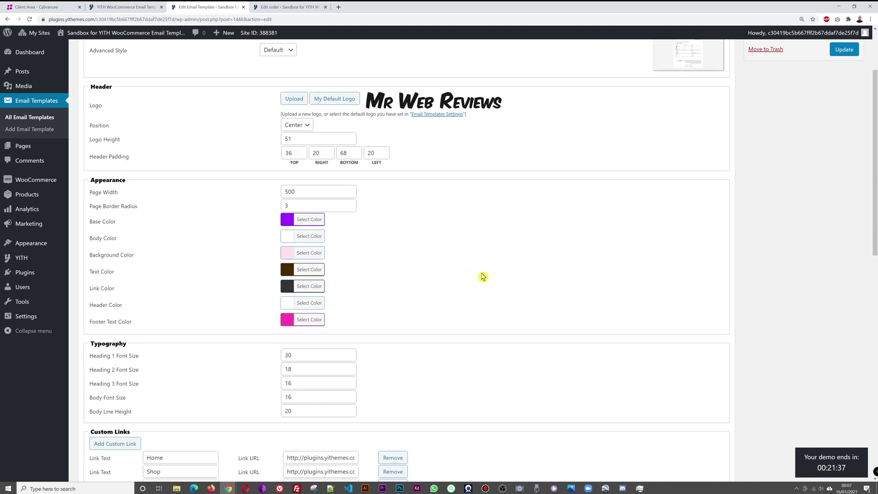
pyautogui.scroll(-7, 483, 277)
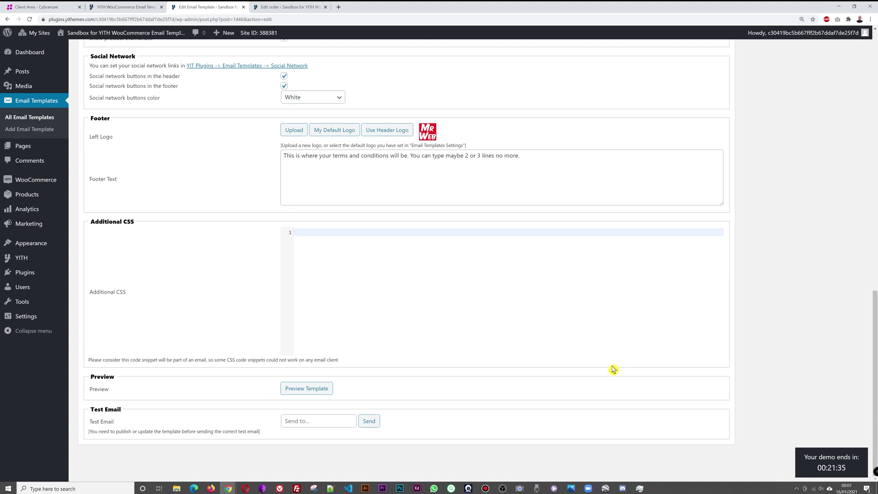
pyautogui.click(319, 392)
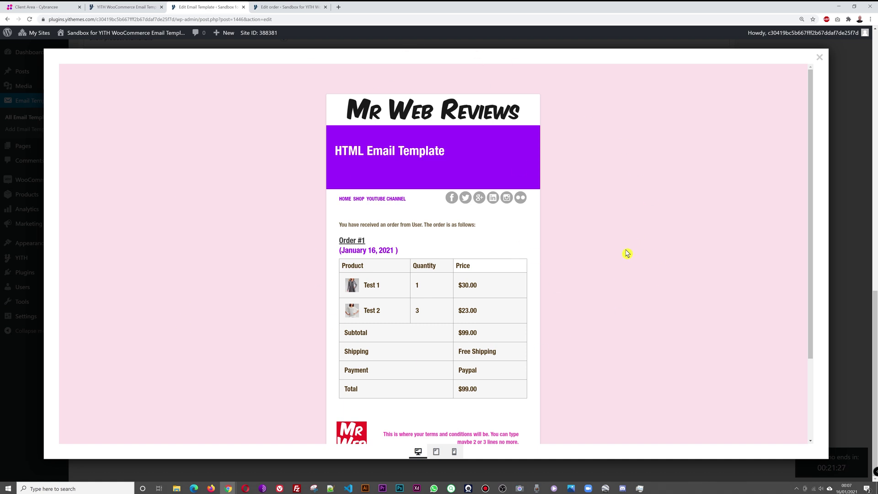
pyautogui.scroll(-2, 620, 285)
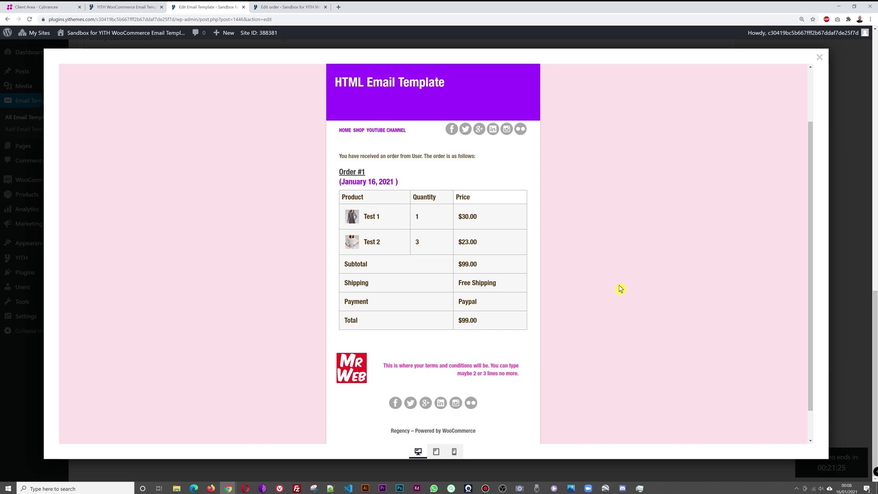
pyautogui.scroll(2, 617, 285)
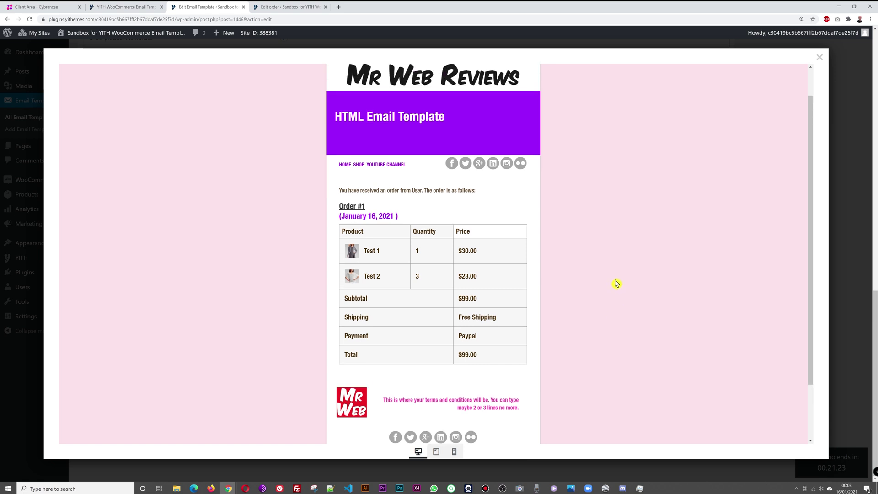
pyautogui.scroll(2, 616, 283)
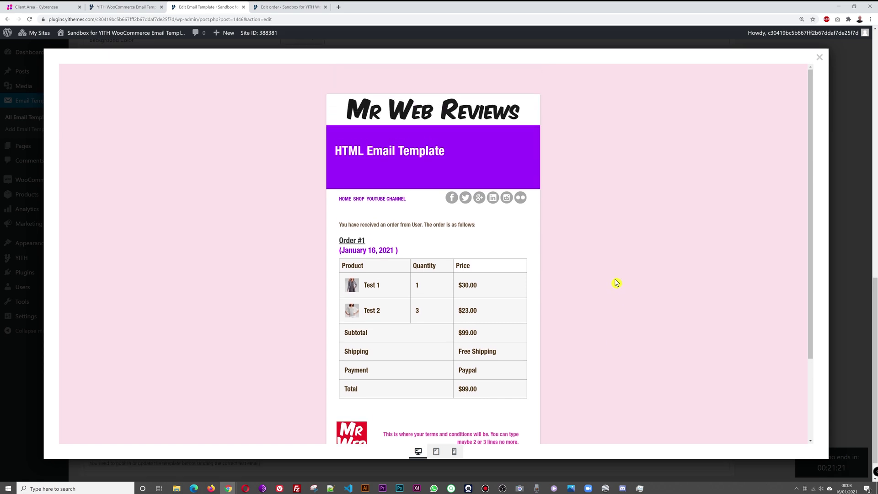
pyautogui.scroll(-3, 616, 282)
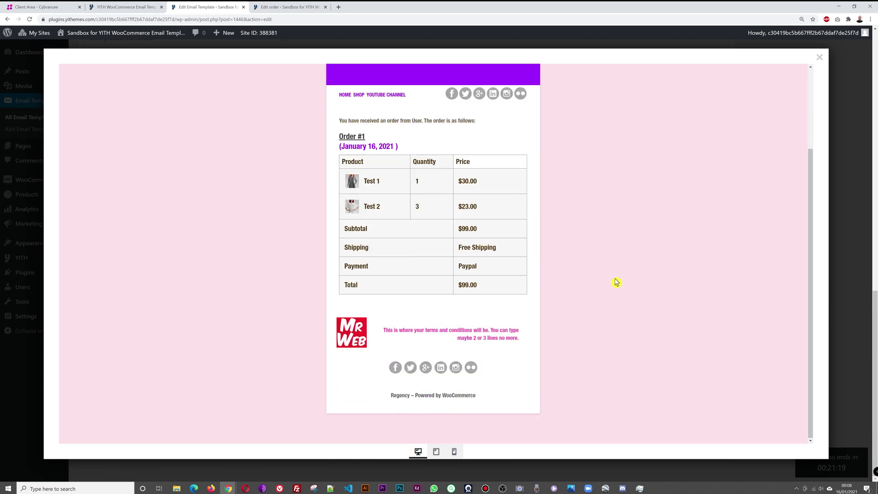
pyautogui.scroll(3, 617, 282)
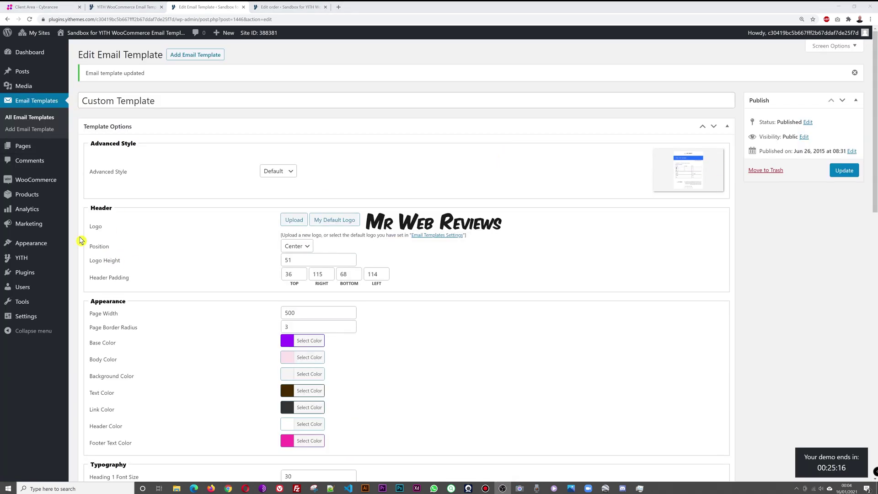
# Open the Social Network options in the YITH Email Templates settings
pyautogui.moveTo(26, 259)
pyautogui.click(91, 259)
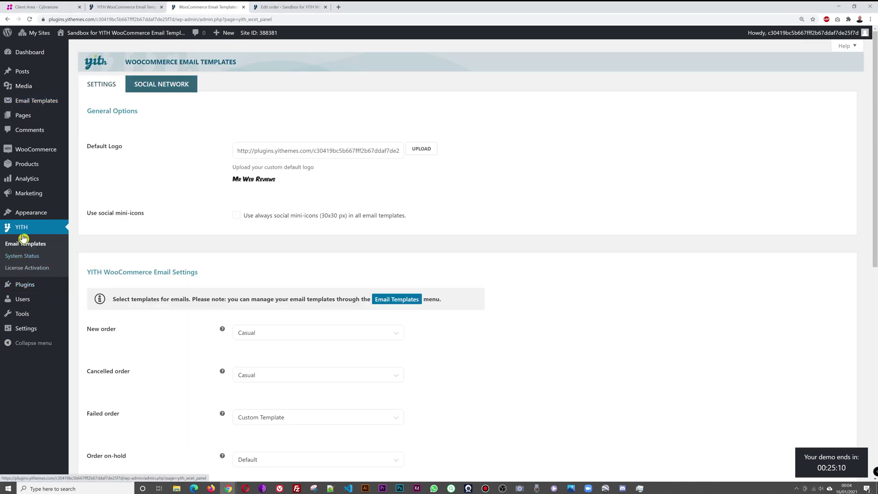
pyautogui.click(166, 89)
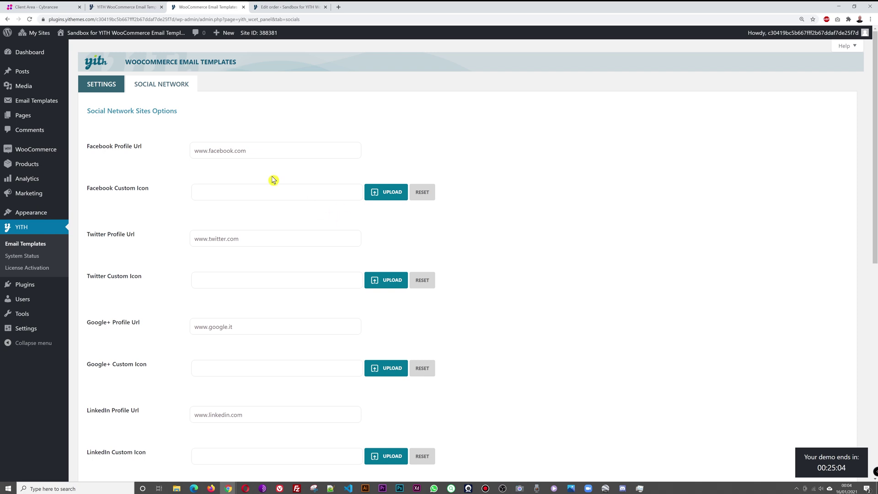
# Examine the profile URL and custom icon options for each social network, from Facebook through Youtube
pyautogui.click(265, 150)
pyautogui.scroll(-1, 617, 231)
pyautogui.click(272, 163)
pyautogui.scroll(-1, 628, 232)
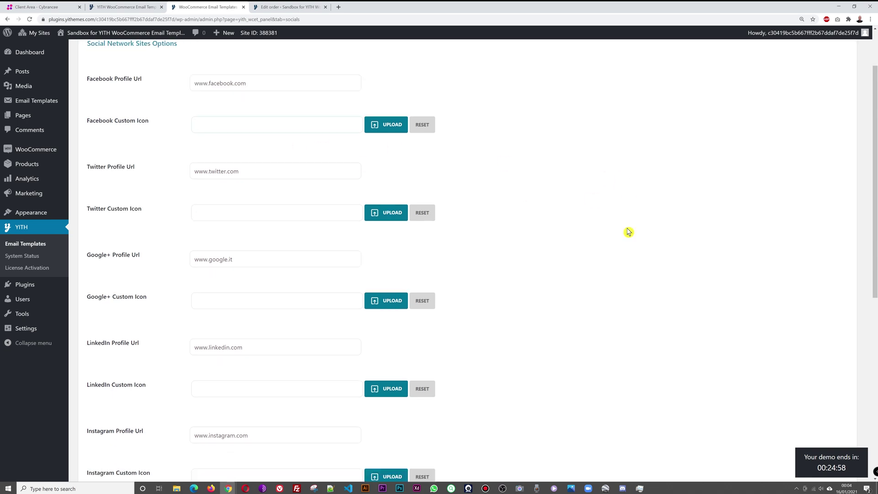
pyautogui.scroll(-2, 642, 246)
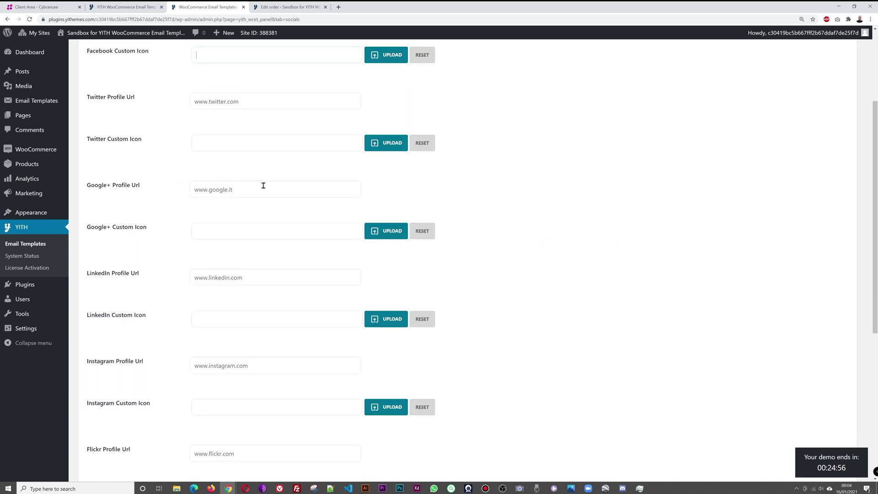
pyautogui.scroll(-1, 645, 223)
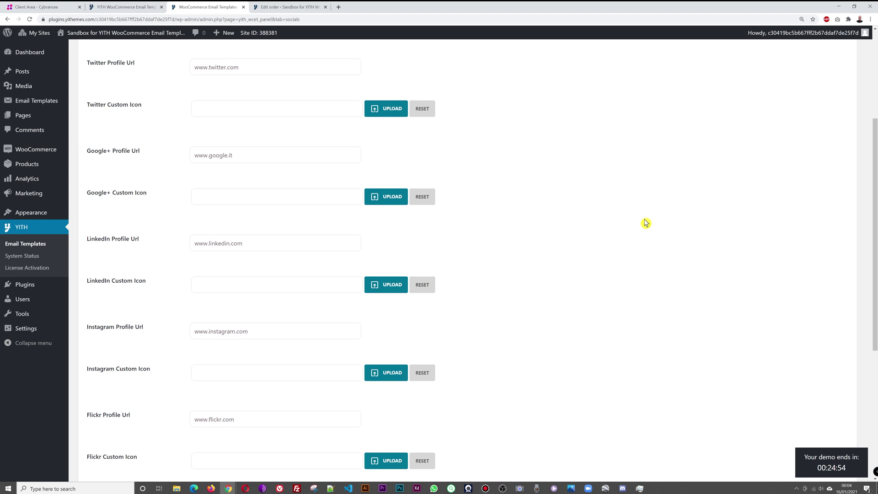
pyautogui.scroll(-3, 661, 234)
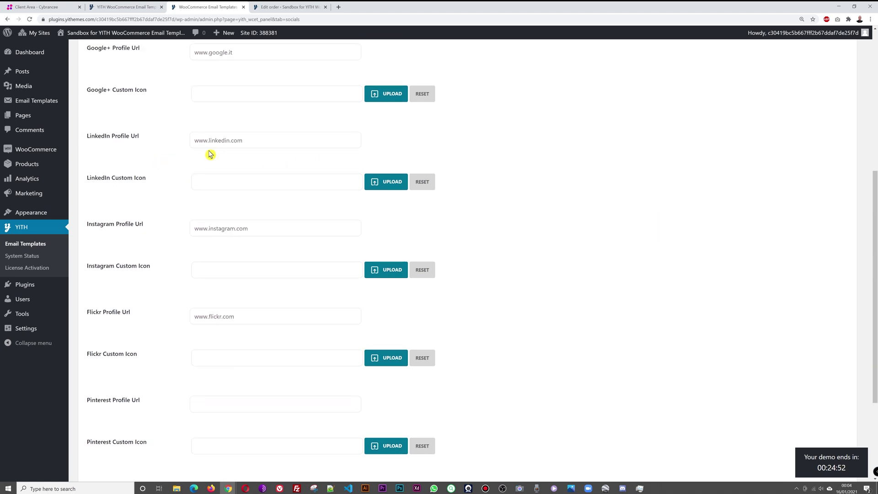
pyautogui.scroll(-3, 232, 195)
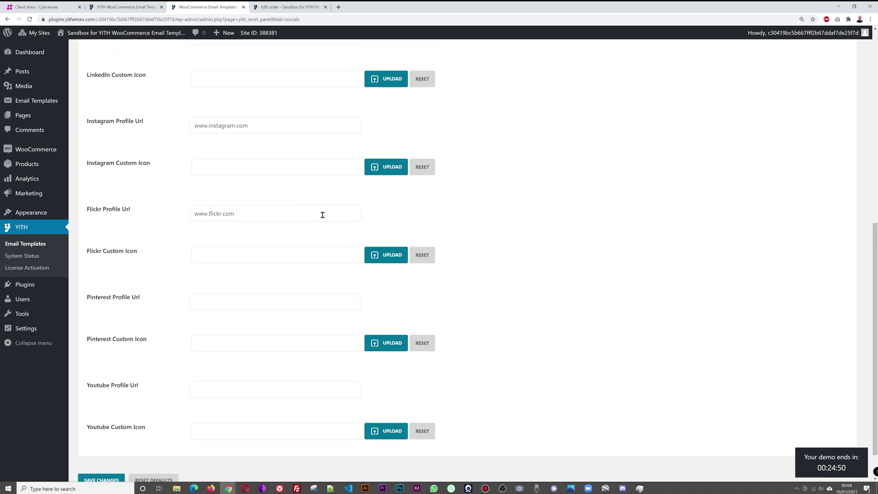
pyautogui.scroll(-2, 351, 205)
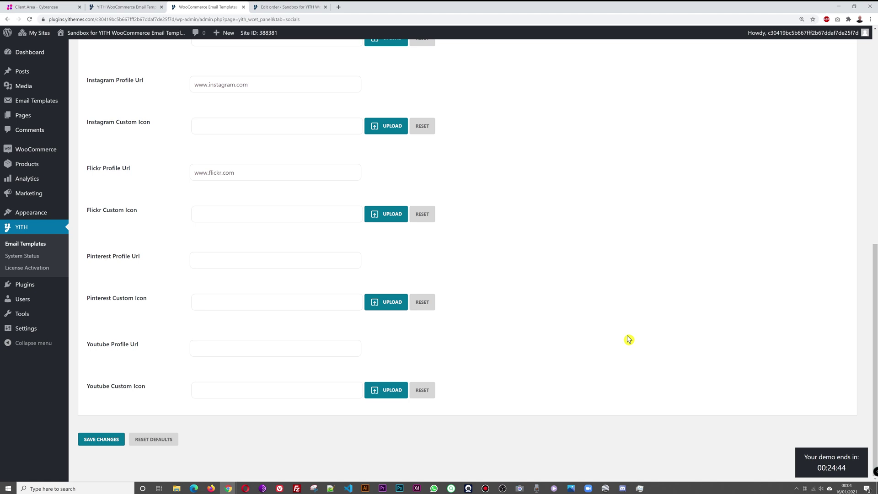
# Recheck the Facebook Profile Url field and review the remaining social network fields down to the save options
pyautogui.scroll(10, 628, 338)
pyautogui.moveTo(245, 158); pyautogui.dragTo(188, 159)
pyautogui.click(554, 160)
pyautogui.moveTo(256, 150); pyautogui.dragTo(143, 158)
pyautogui.click(526, 155)
pyautogui.scroll(-1, 189, 307)
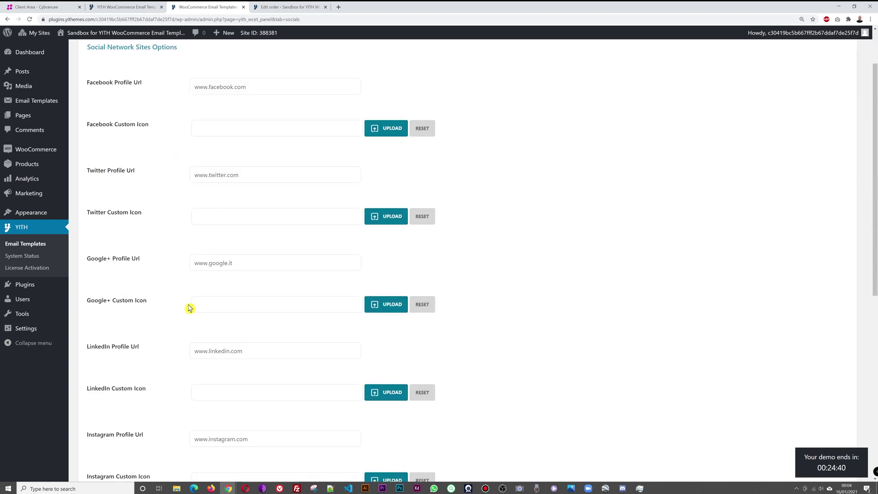
pyautogui.scroll(-6, 190, 307)
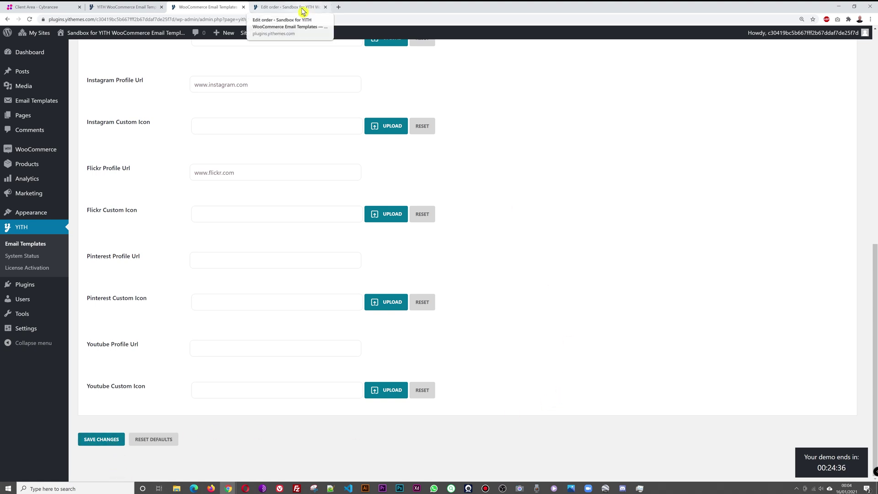
pyautogui.scroll(8, 578, 291)
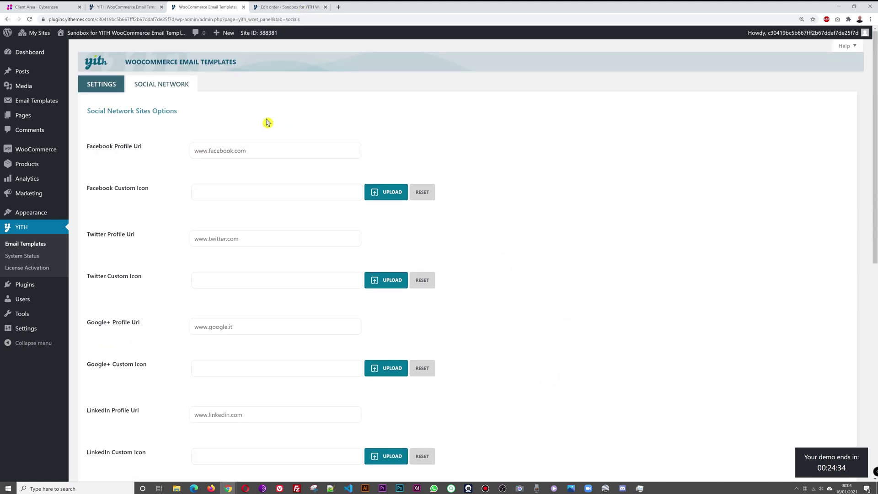